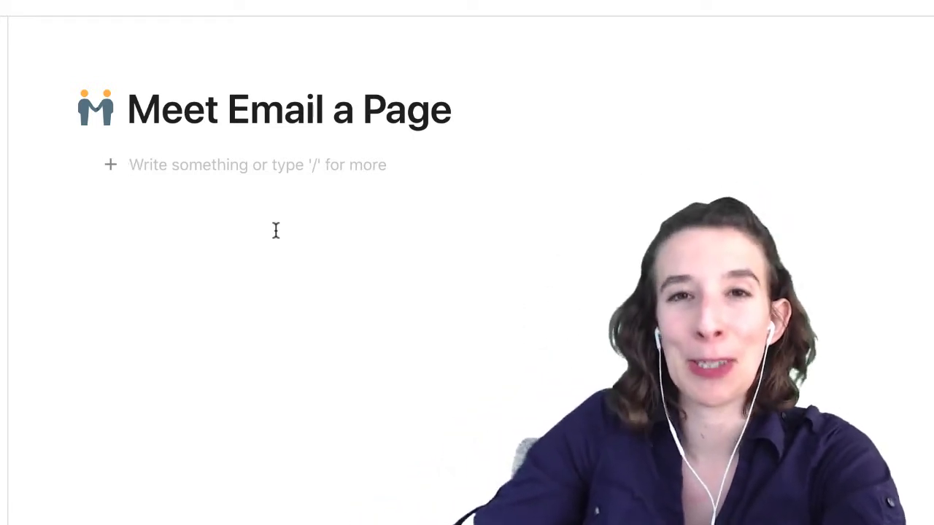
Step: Paste the Email a Page template and delete its My Page heading, corgi image and notes line
{"action": "key", "text": "ctrl+v"}
{"action": "scroll", "coordinate": [469, 251], "scroll_direction": "up", "scroll_amount": 5}
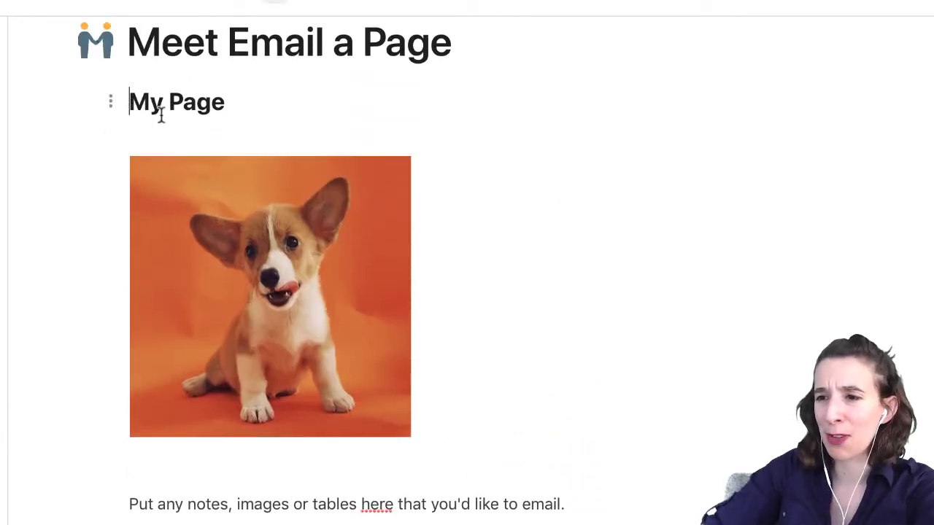
{"action": "left_click_drag", "start_coordinate": [160, 113], "coordinate": [477, 391]}
{"action": "left_click_drag", "start_coordinate": [541, 489], "coordinate": [540, 503]}
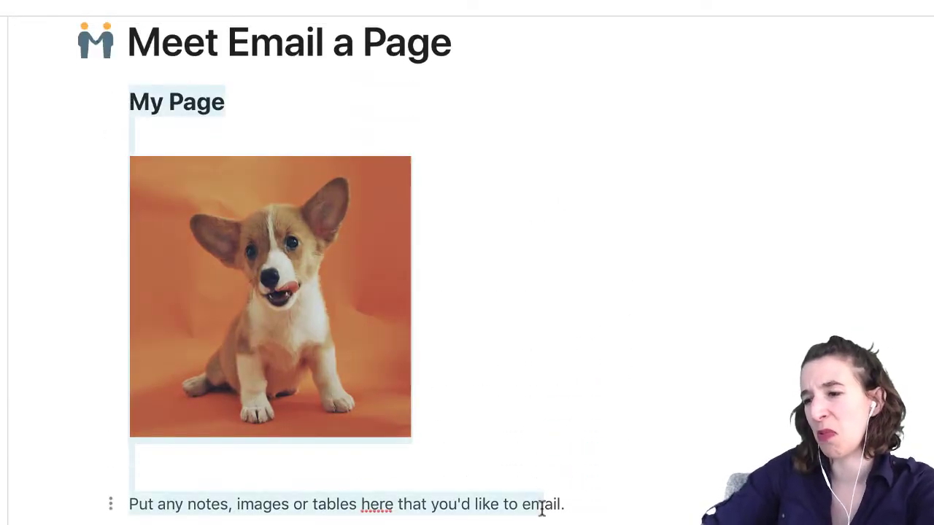
{"action": "key", "text": "BackSpace"}
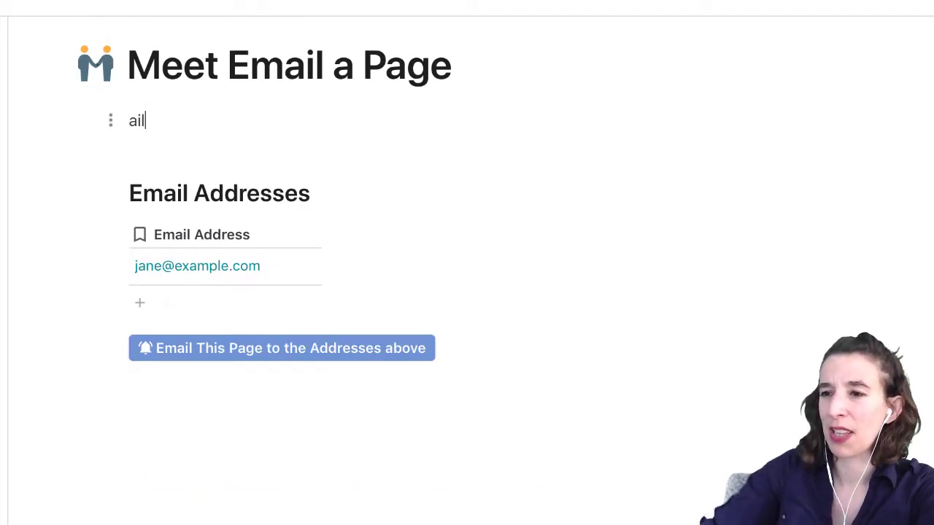
{"action": "key", "text": "BackSpace"}
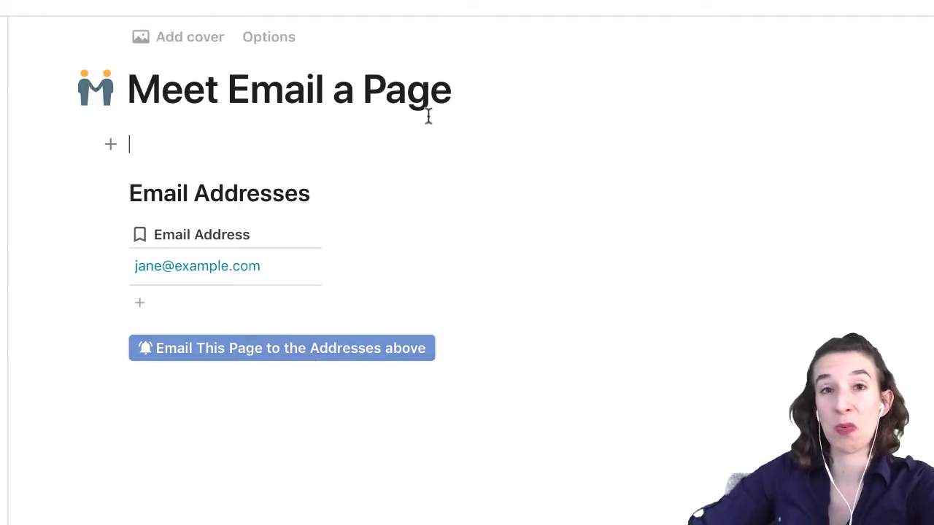
{"action": "left_click", "coordinate": [251, 360]}
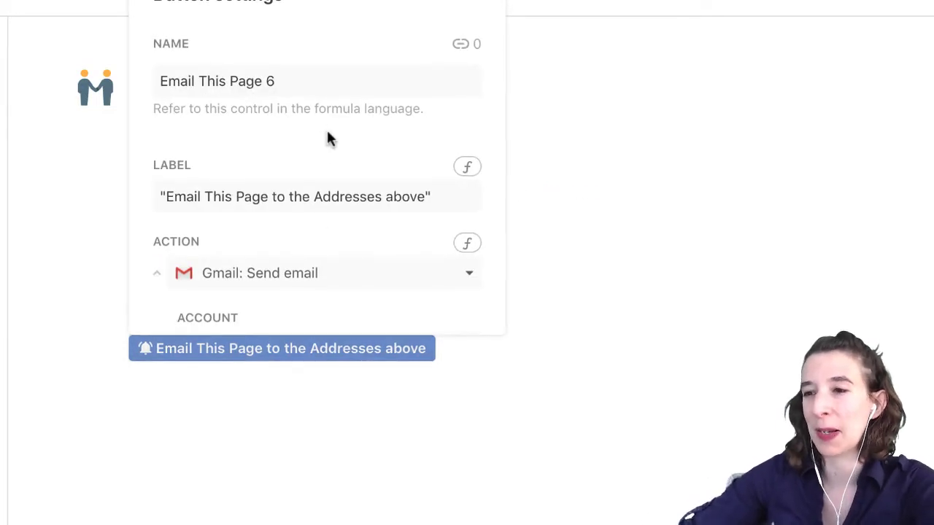
Step: Rename the email button 'Send Page' and relabel it 'I would like an email please'
{"action": "left_click", "coordinate": [169, 88]}
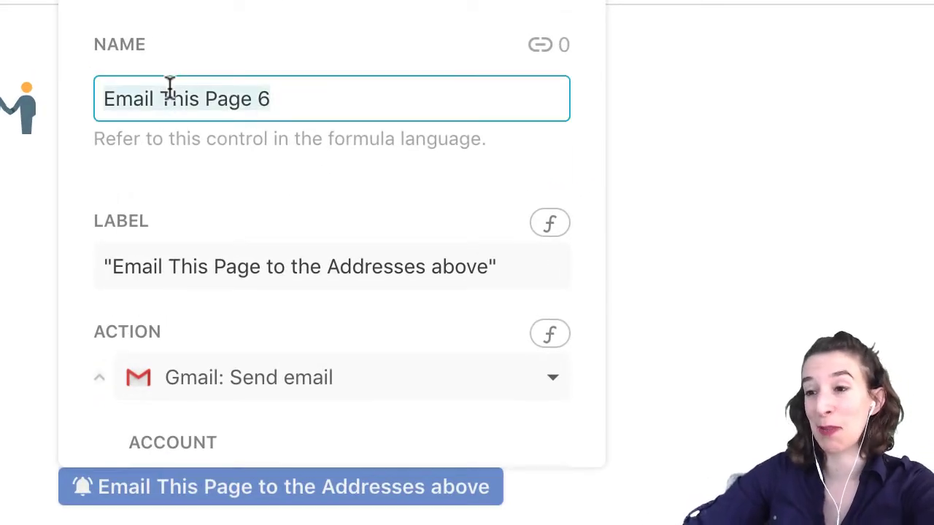
{"action": "type", "text": "Send Page"}
{"action": "left_click", "coordinate": [198, 159]}
{"action": "left_click", "coordinate": [184, 268]}
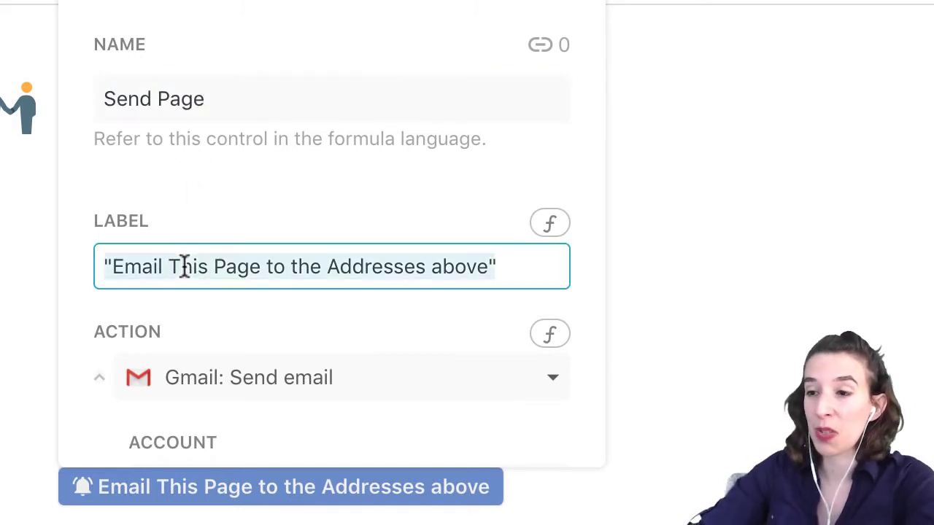
{"action": "type", "text": "I would like an email p"}
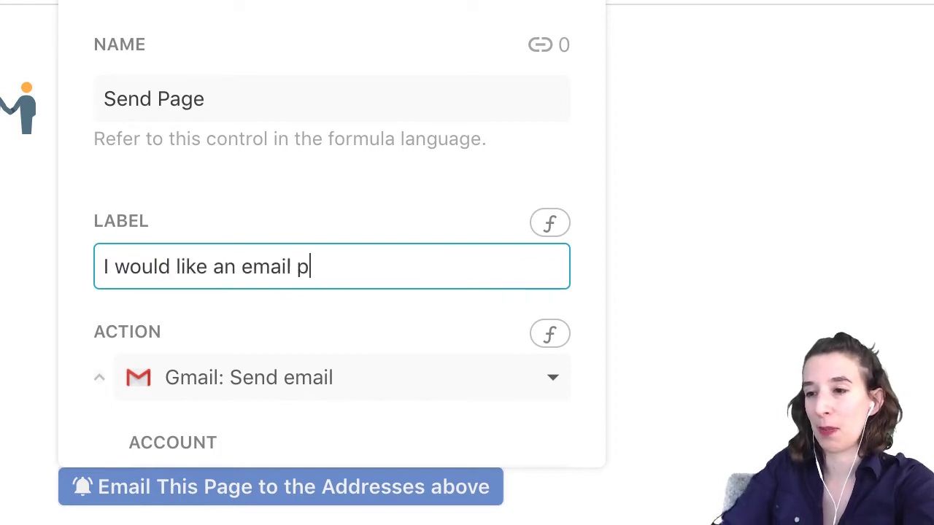
{"action": "left_click", "coordinate": [194, 312]}
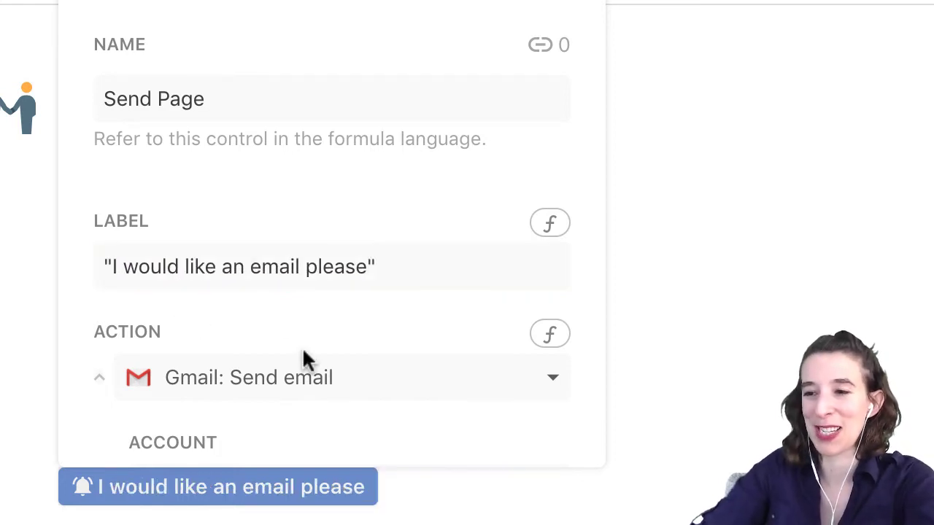
Step: Replace the dated notes subject formula with the subject 'My cool page'
{"action": "scroll", "coordinate": [303, 350], "scroll_direction": "down", "scroll_amount": 5}
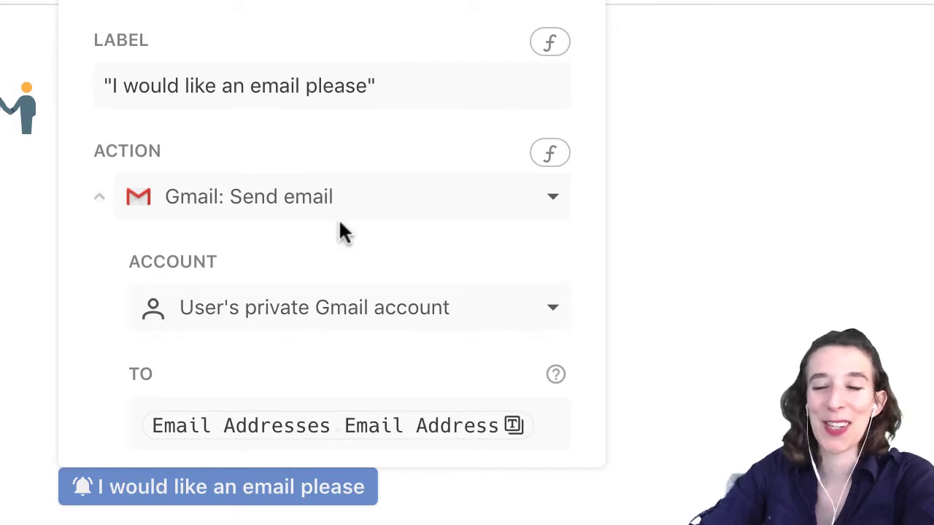
{"action": "scroll", "coordinate": [339, 232], "scroll_direction": "down", "scroll_amount": 5}
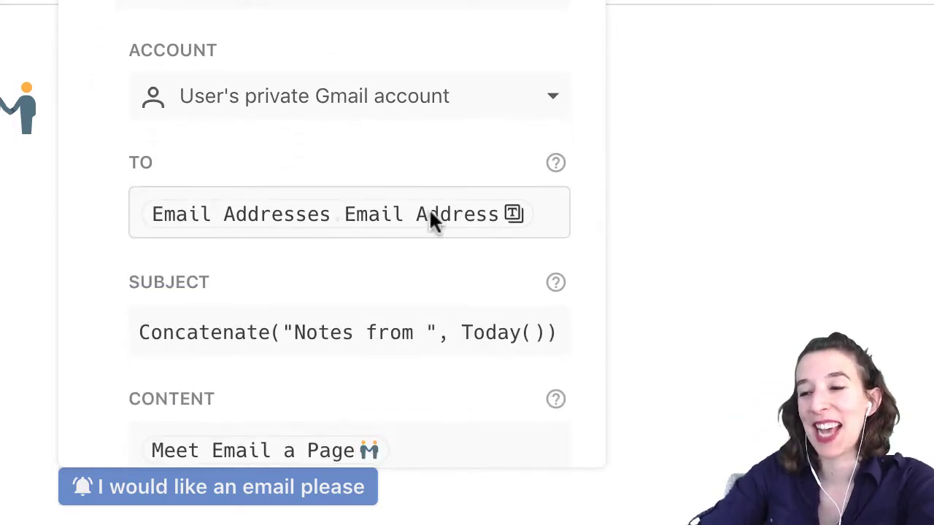
{"action": "left_click", "coordinate": [228, 212]}
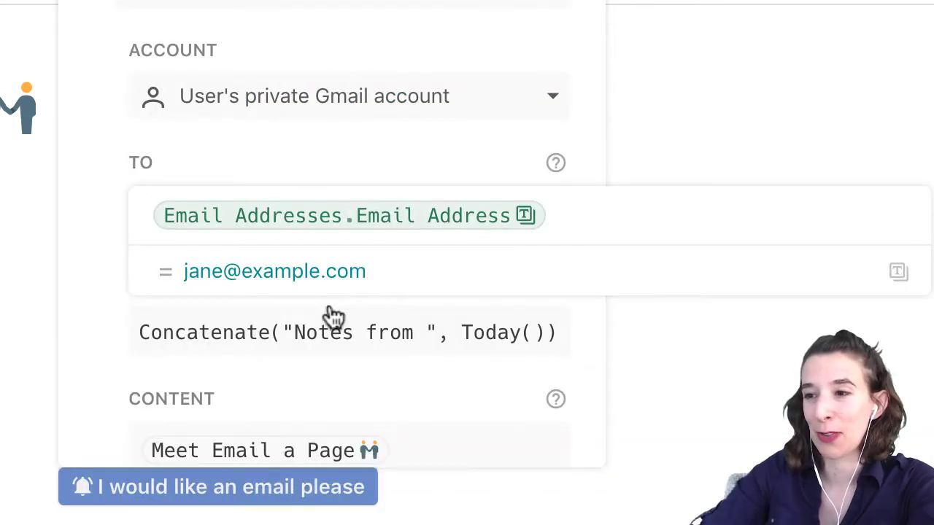
{"action": "left_click", "coordinate": [136, 376]}
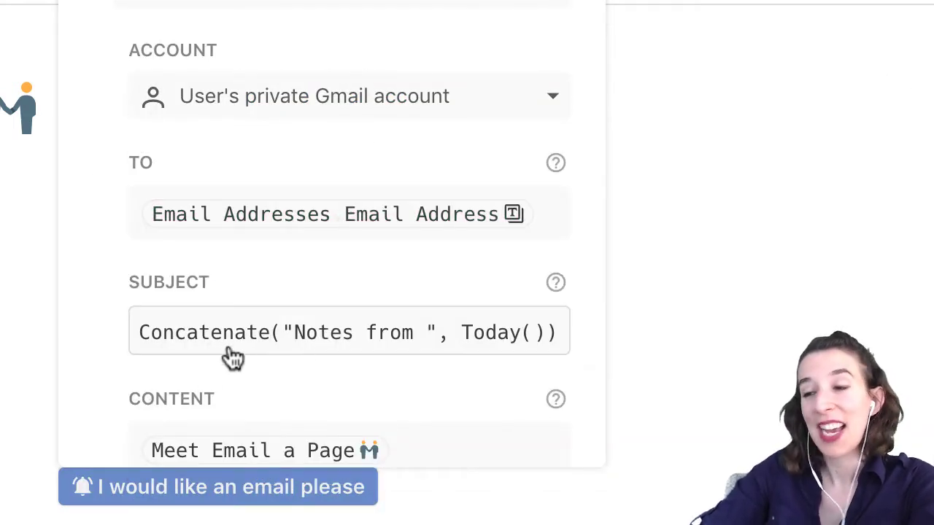
{"action": "left_click", "coordinate": [309, 342]}
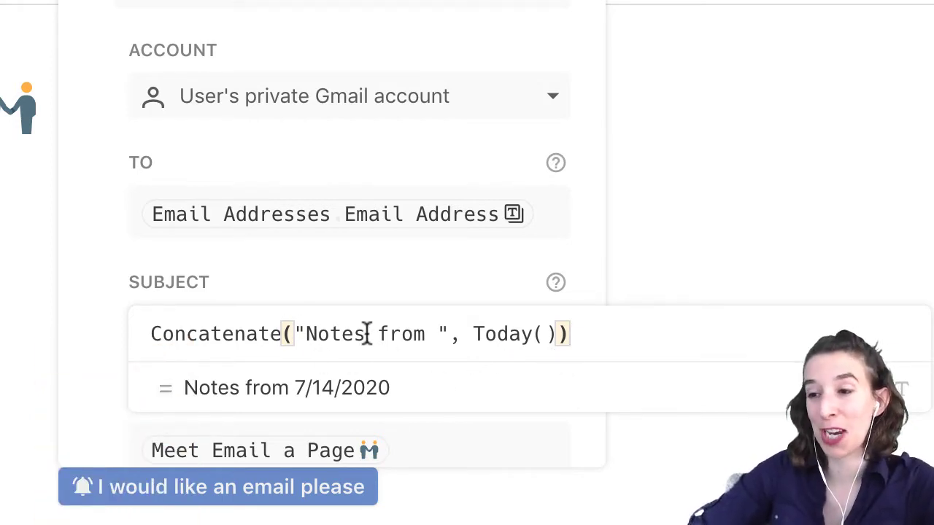
{"action": "triple_click", "coordinate": [198, 337]}
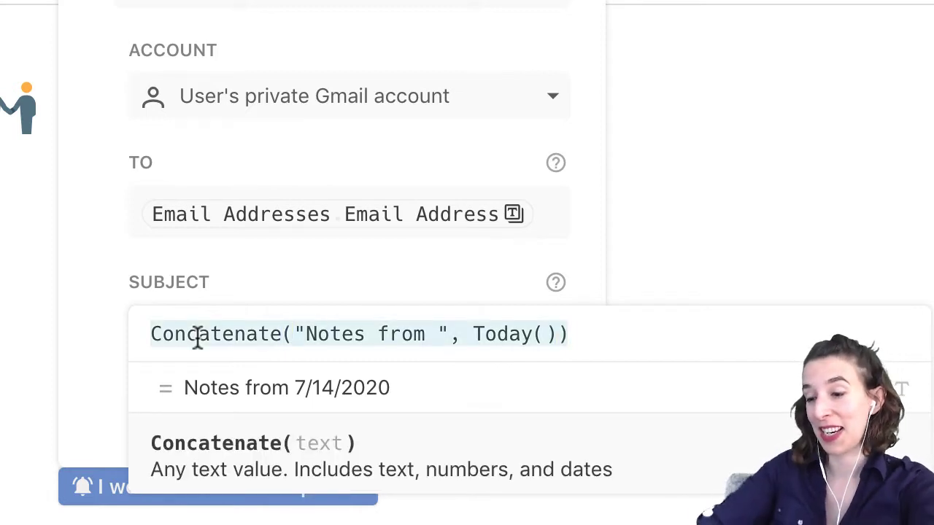
{"action": "type", "text": "My cool pa"}
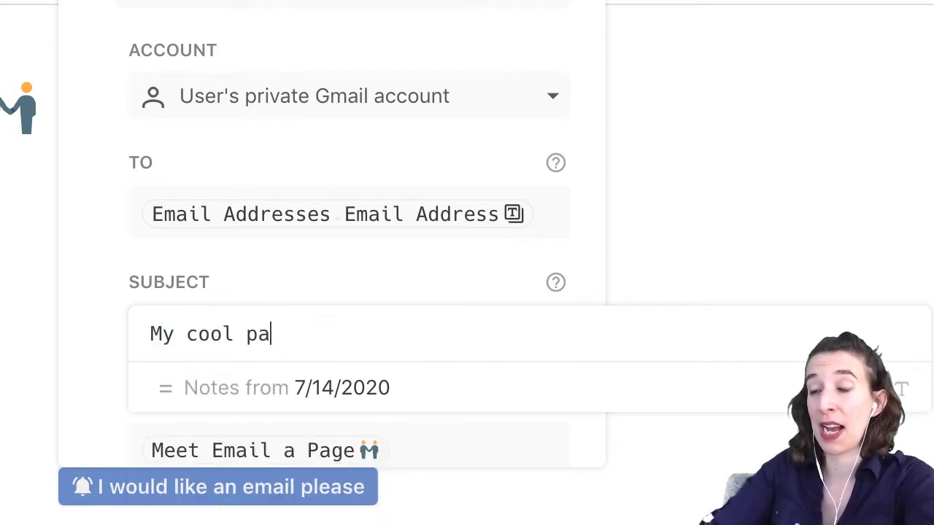
{"action": "left_click", "coordinate": [80, 343]}
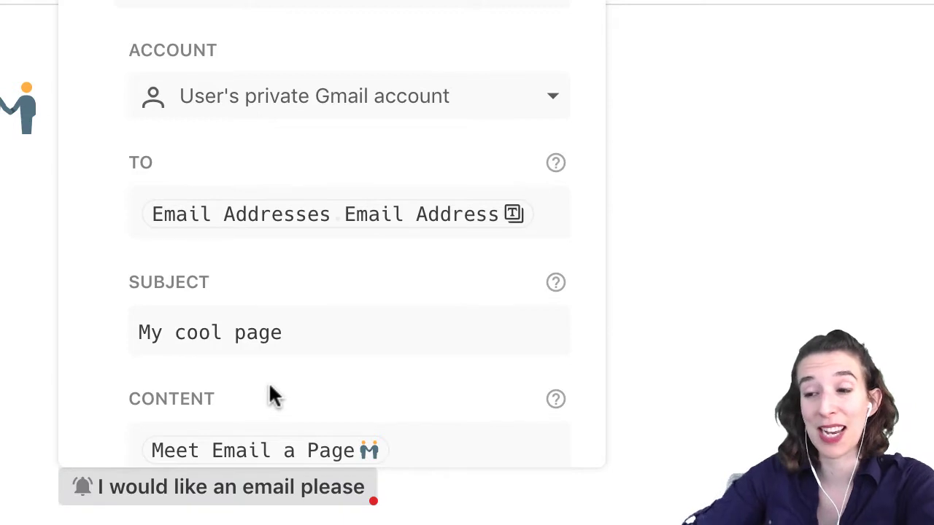
Step: Clear the email button's Disable If condition
{"action": "scroll", "coordinate": [273, 396], "scroll_direction": "down", "scroll_amount": 4}
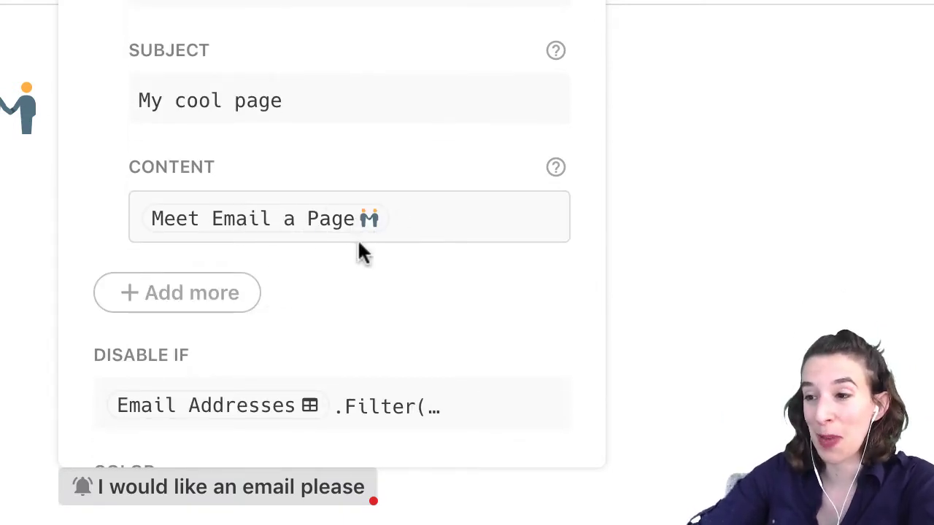
{"action": "scroll", "coordinate": [281, 291], "scroll_direction": "down", "scroll_amount": 3}
{"action": "left_click", "coordinate": [496, 228]}
{"action": "scroll", "coordinate": [462, 430], "scroll_direction": "down", "scroll_amount": 3}
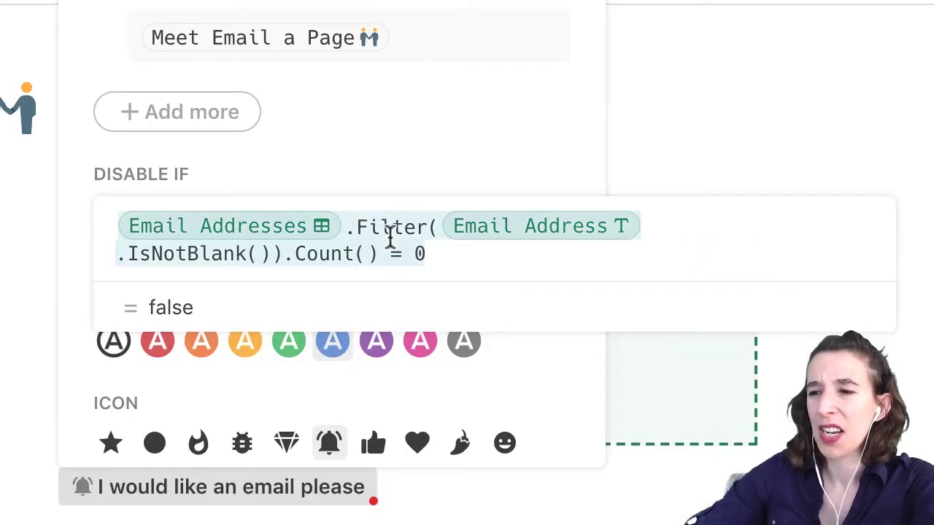
{"action": "key", "text": "BackSpace"}
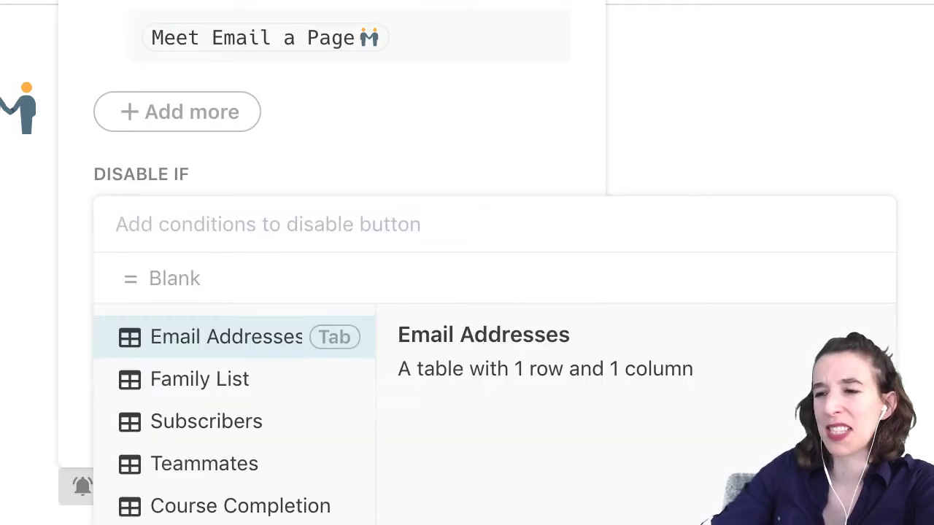
{"action": "left_click", "coordinate": [406, 141]}
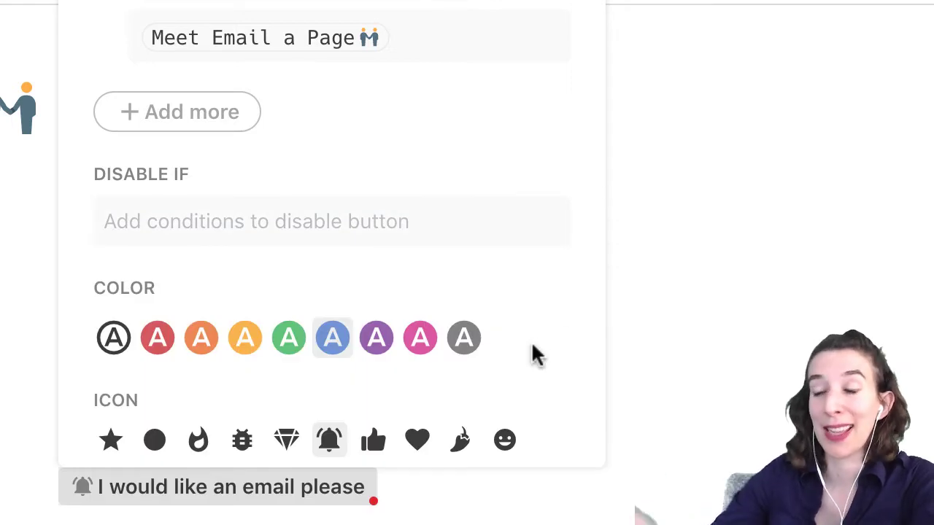
Step: Make the button purple with a heart icon, then press it to email the page
{"action": "left_click", "coordinate": [381, 337]}
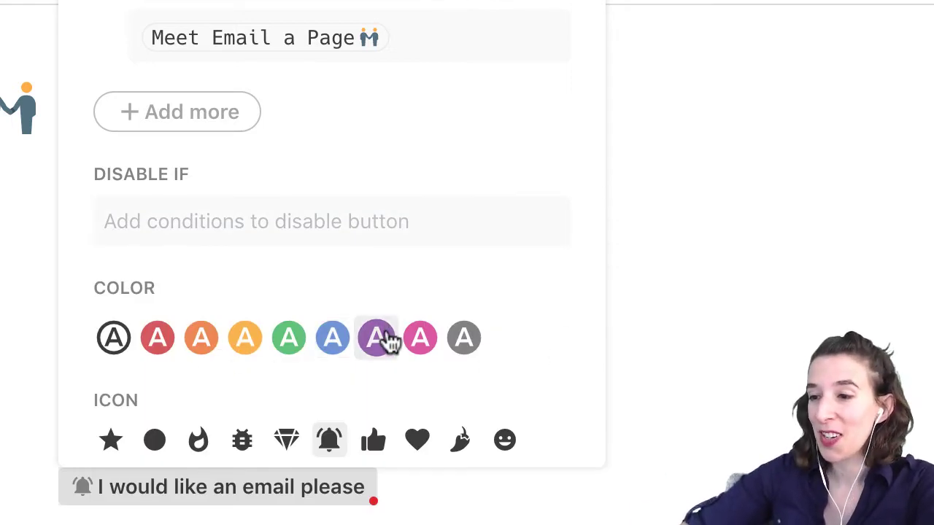
{"action": "left_click", "coordinate": [418, 437]}
{"action": "scroll", "coordinate": [528, 226], "scroll_direction": "up", "scroll_amount": 3}
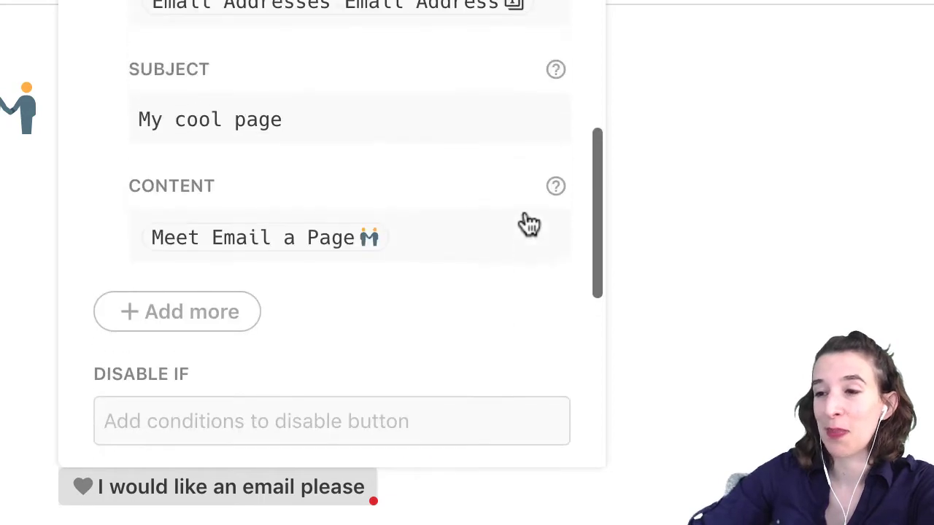
{"action": "scroll", "coordinate": [525, 221], "scroll_direction": "up", "scroll_amount": 6}
{"action": "left_click", "coordinate": [197, 510]}
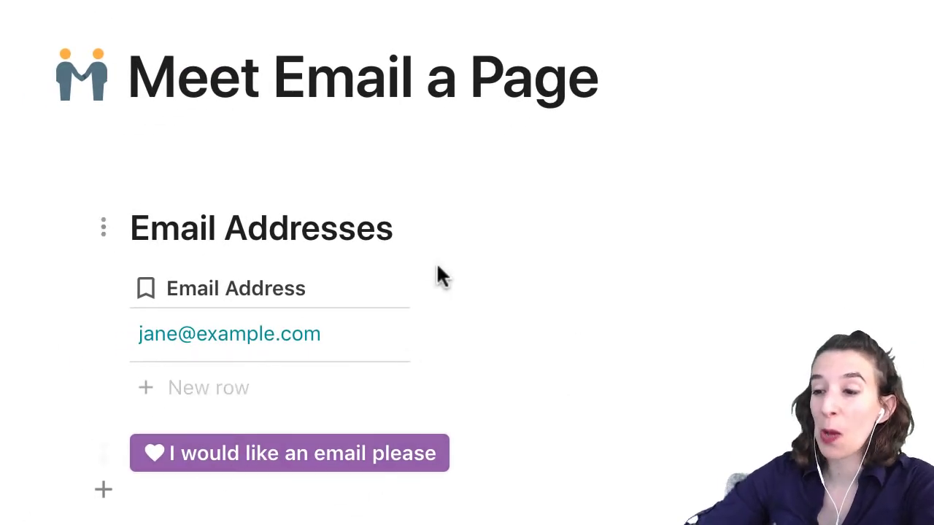
{"action": "left_click", "coordinate": [384, 471]}
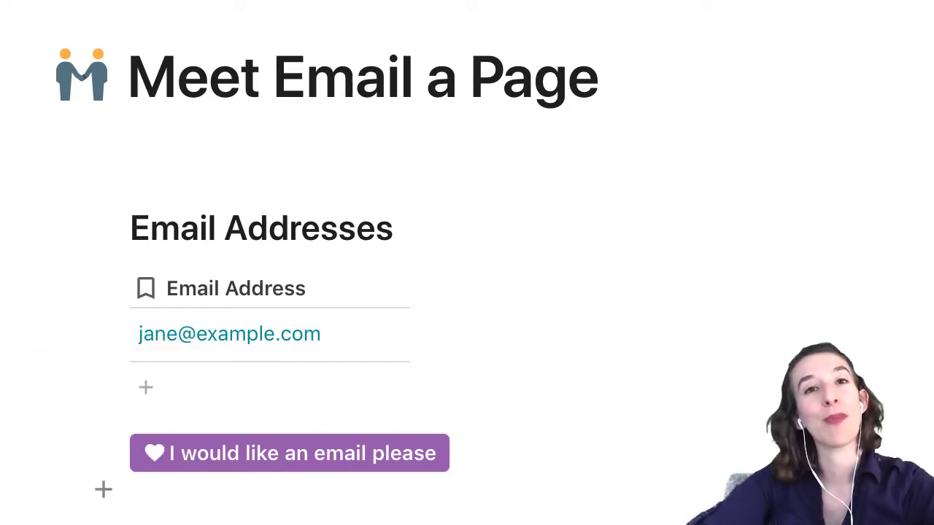
Step: Show the page list with Ctrl+\ and switch to the Personal Example page
{"action": "key", "text": "ctrl+backslash"}
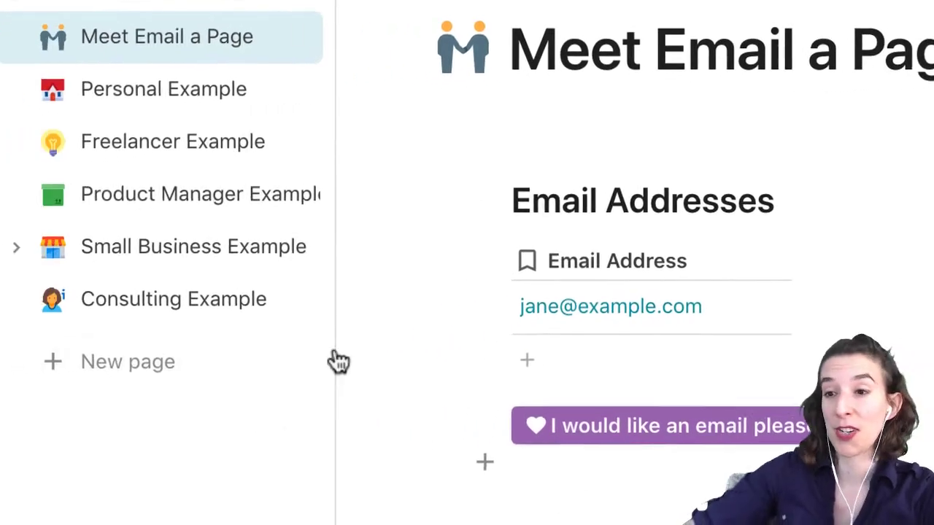
{"action": "left_click", "coordinate": [235, 119]}
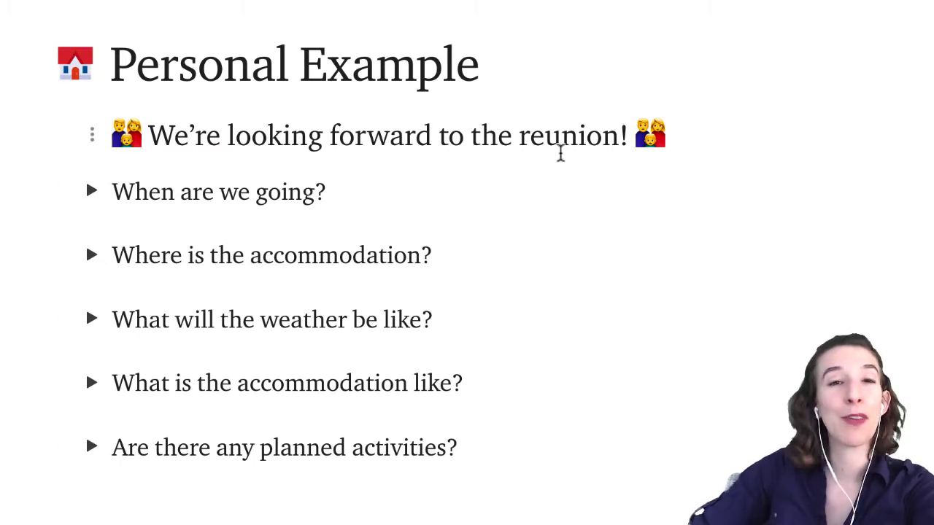
Step: Check the Family List address, then replace the email button's subject with Directions for Family Reunion
{"action": "scroll", "coordinate": [560, 153], "scroll_direction": "down", "scroll_amount": 5}
{"action": "left_click", "coordinate": [94, 321]}
{"action": "left_click", "coordinate": [188, 410]}
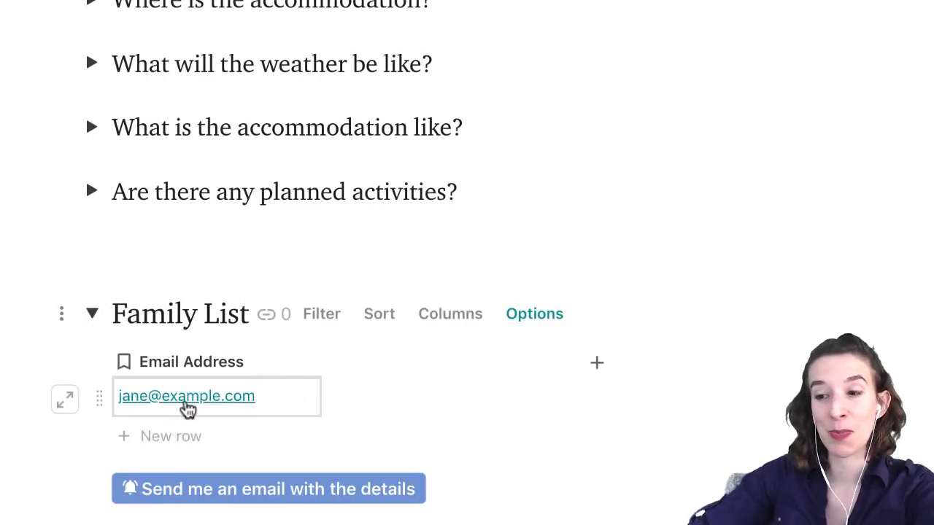
{"action": "left_click", "coordinate": [251, 457]}
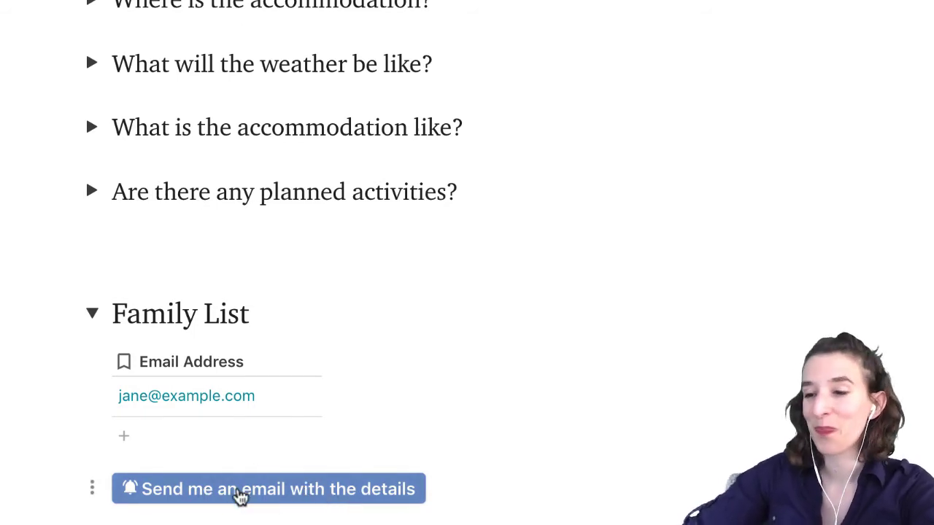
{"action": "right_click", "coordinate": [241, 496]}
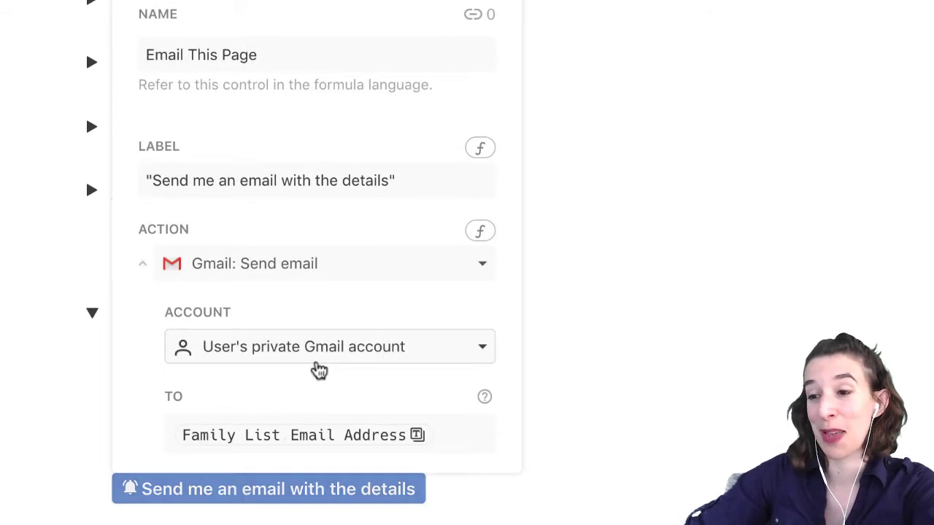
{"action": "scroll", "coordinate": [317, 369], "scroll_direction": "down", "scroll_amount": 4}
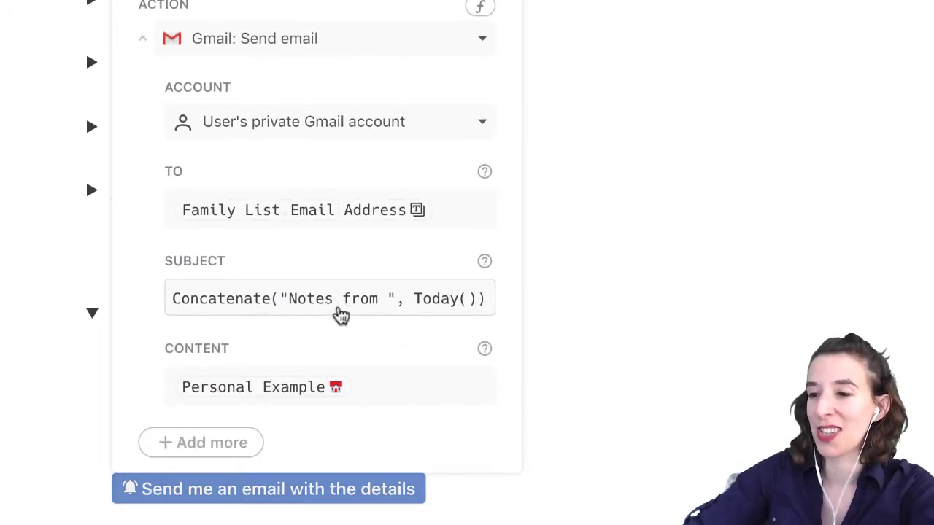
{"action": "left_click", "coordinate": [344, 312]}
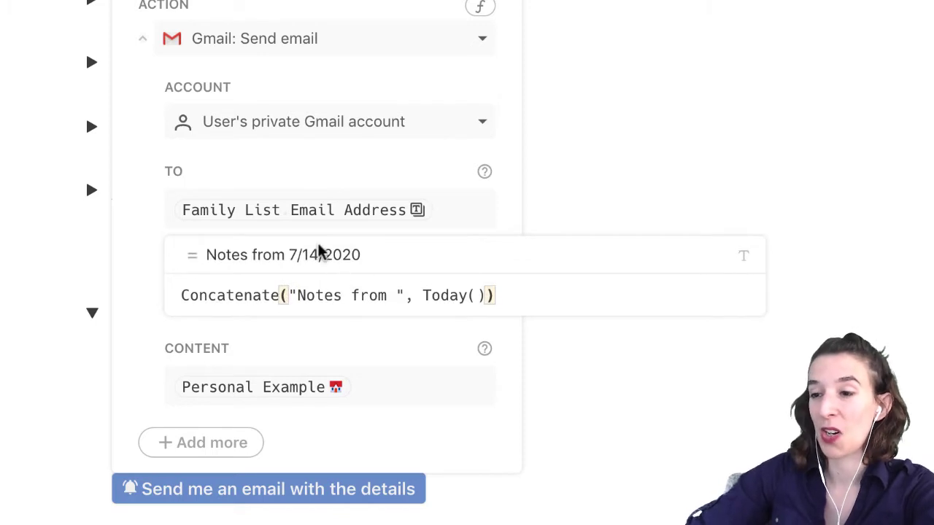
{"action": "key", "text": "ctrl+a"}
{"action": "type", "text": "Dire"}
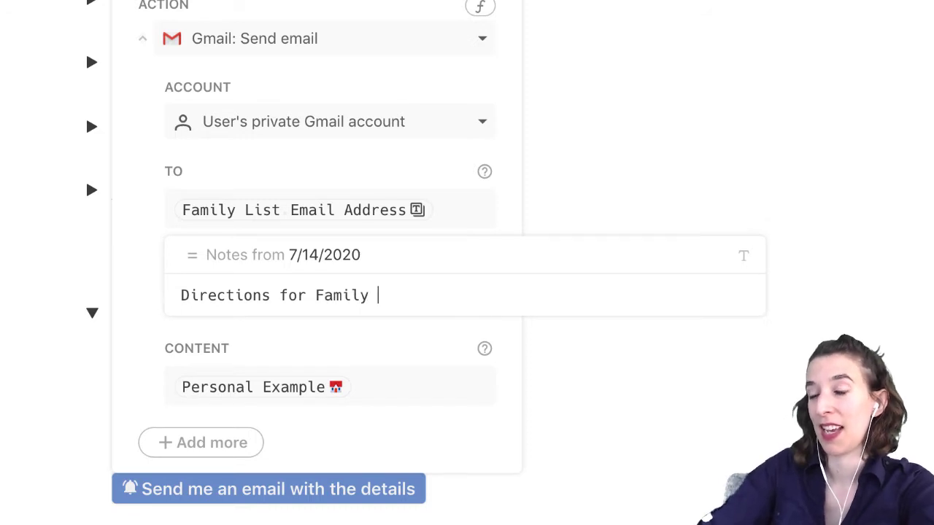
{"action": "left_click", "coordinate": [250, 333]}
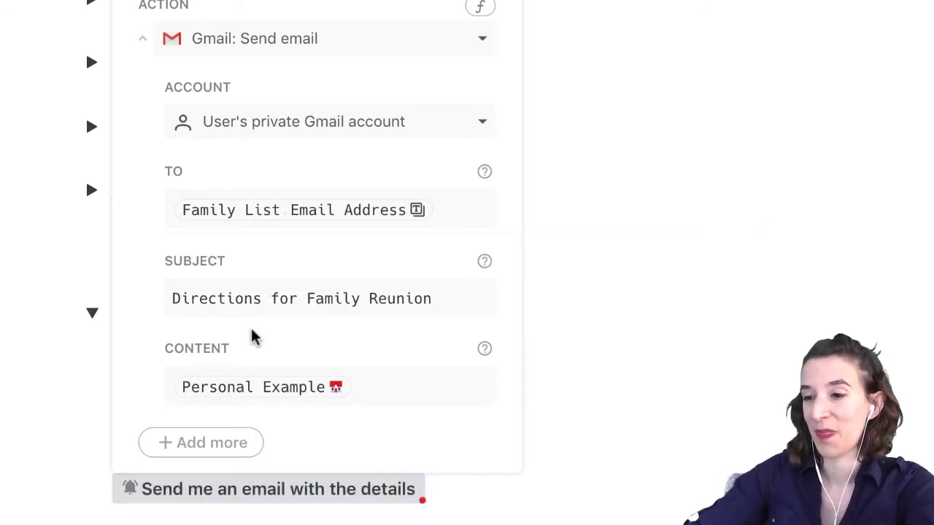
Step: Wrap the subject in quotes so it reads "Directions for Family Reunion" as plain text
{"action": "left_click", "coordinate": [256, 305]}
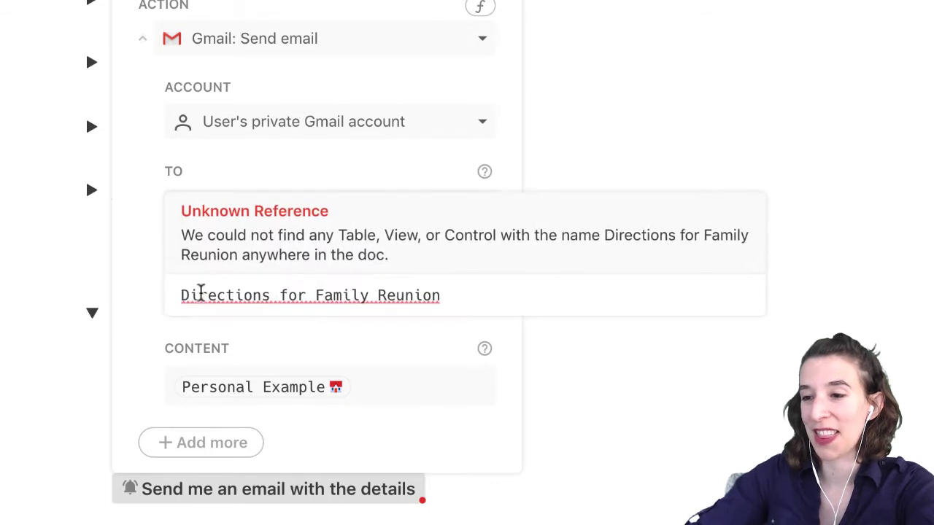
{"action": "left_click", "coordinate": [183, 295]}
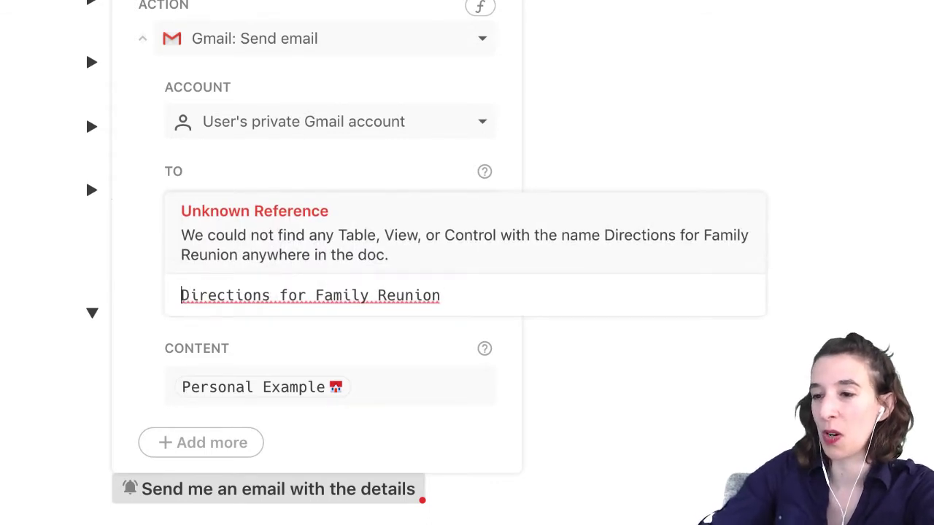
{"action": "type", "text": "\""}
{"action": "type", "text": "\""}
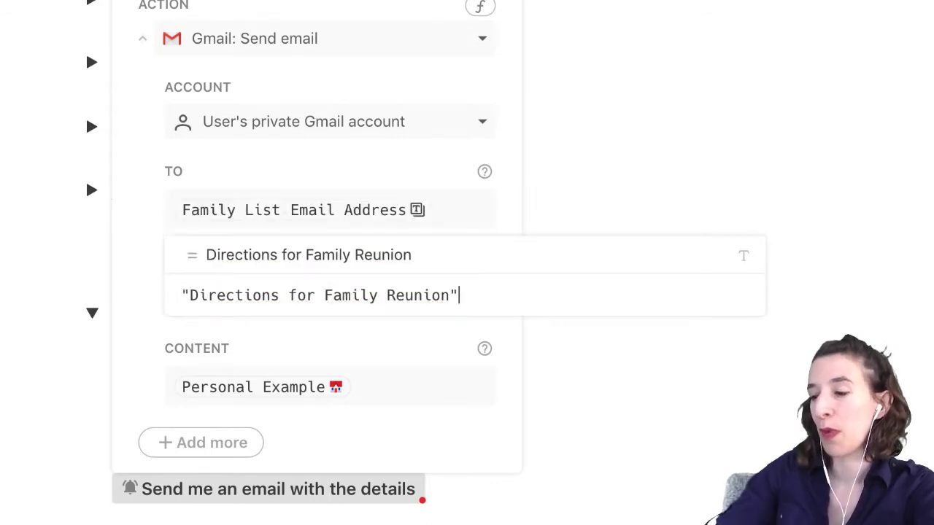
{"action": "key", "text": "Return"}
{"action": "scroll", "coordinate": [384, 349], "scroll_direction": "down", "scroll_amount": 1}
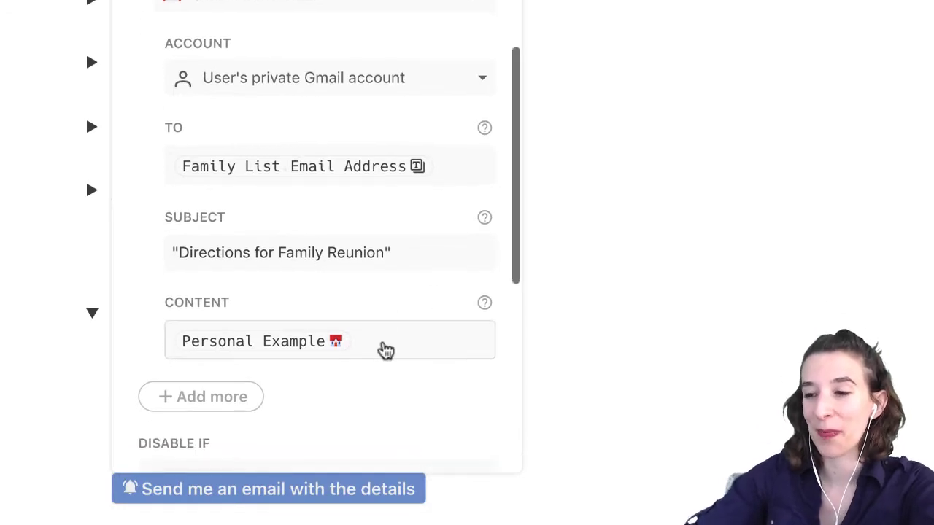
{"action": "scroll", "coordinate": [384, 349], "scroll_direction": "up", "scroll_amount": 5}
{"action": "left_click", "coordinate": [98, 396]}
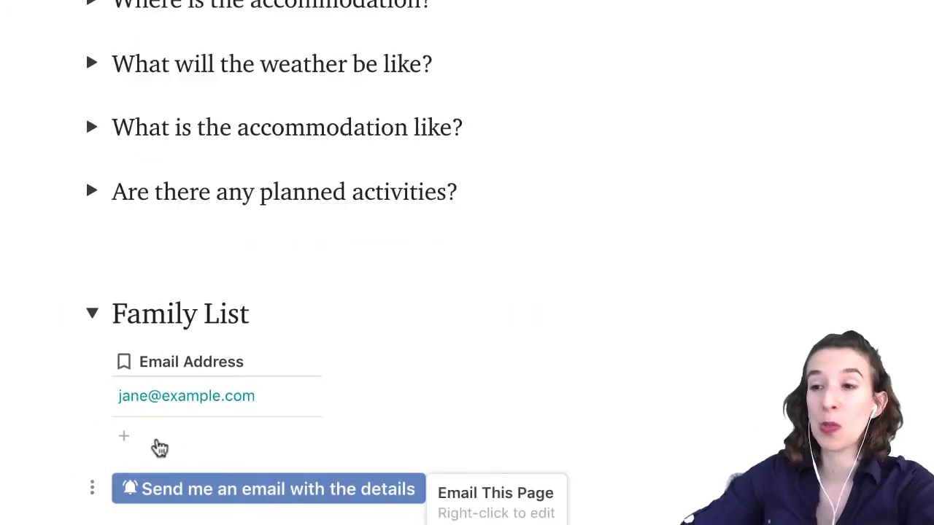
Step: Collapse the Family List, open the Freelancer Example page and scroll down to its footer
{"action": "left_click", "coordinate": [92, 313]}
{"action": "scroll", "coordinate": [237, 317], "scroll_direction": "up", "scroll_amount": 5}
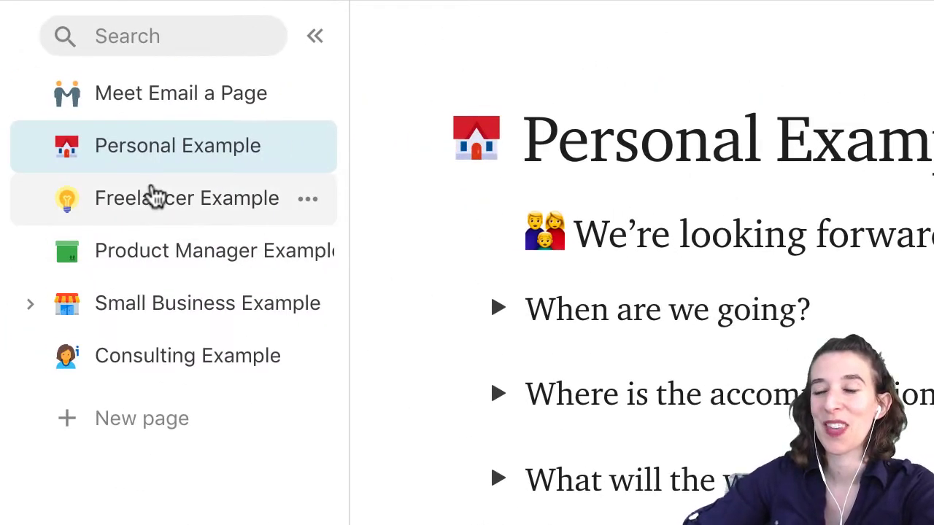
{"action": "left_click", "coordinate": [154, 197]}
{"action": "left_click", "coordinate": [729, 419]}
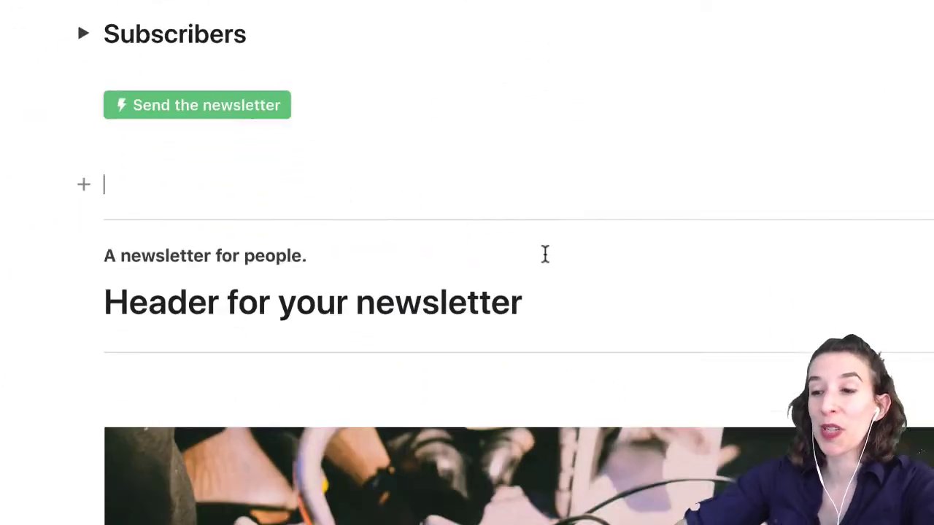
{"action": "scroll", "coordinate": [544, 253], "scroll_direction": "down", "scroll_amount": 4}
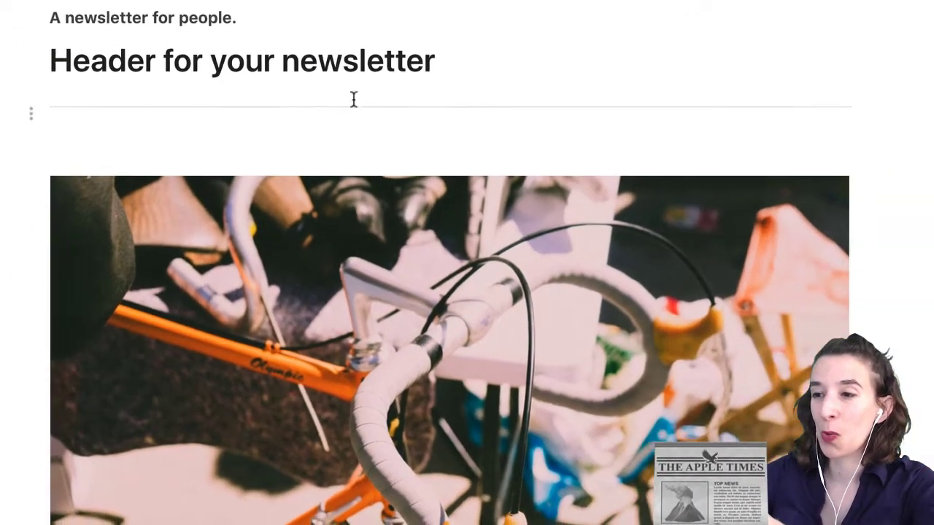
{"action": "scroll", "coordinate": [329, 115], "scroll_direction": "down", "scroll_amount": 4}
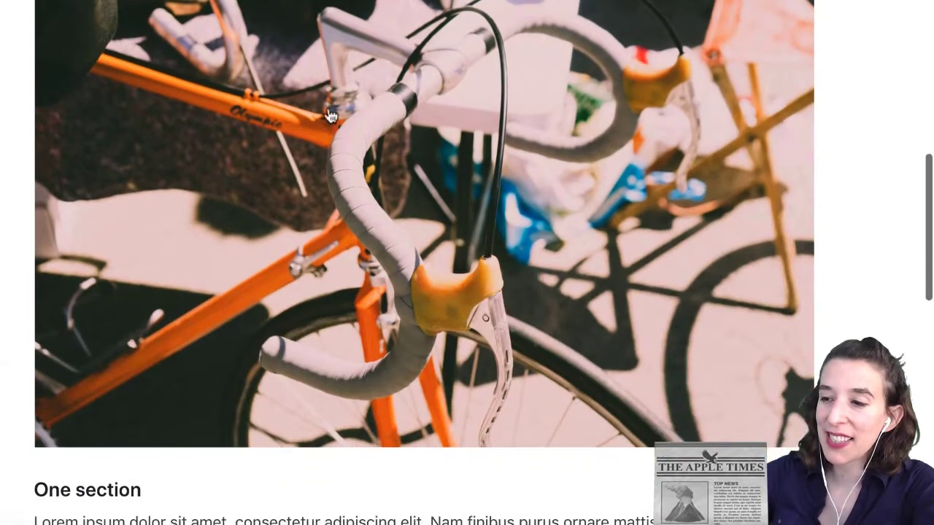
{"action": "scroll", "coordinate": [328, 111], "scroll_direction": "down", "scroll_amount": 10}
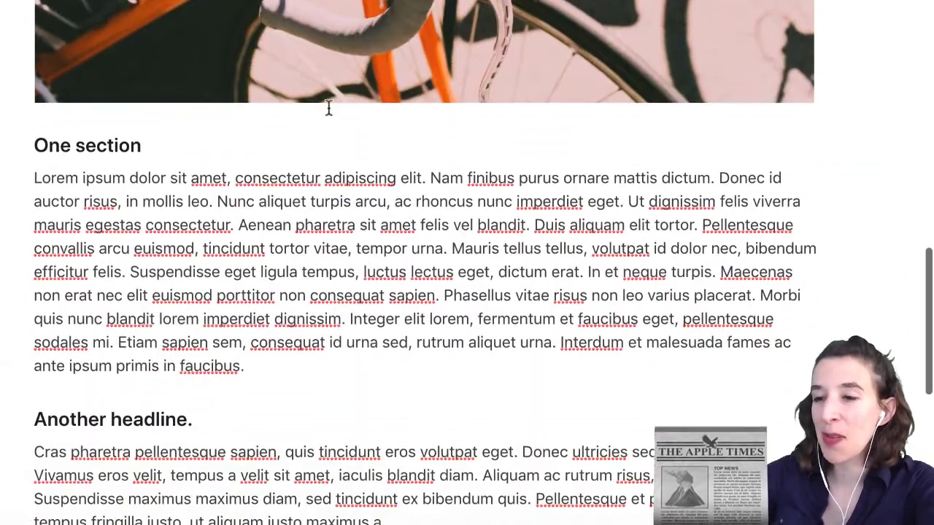
{"action": "scroll", "coordinate": [328, 107], "scroll_direction": "down", "scroll_amount": 2}
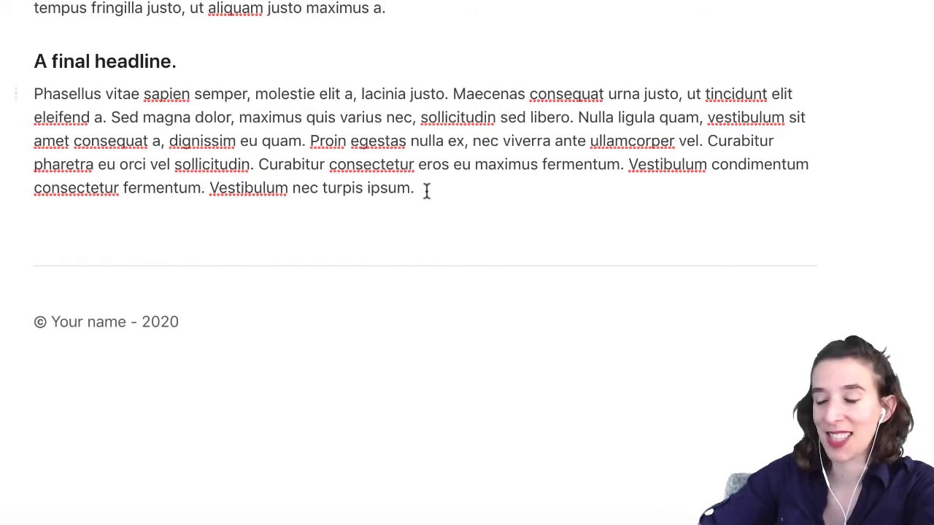
Step: Place the footer '© Your name - 2020' between two line separators and remove the empty block
{"action": "key", "text": "Return"}
{"action": "key", "text": "Return"}
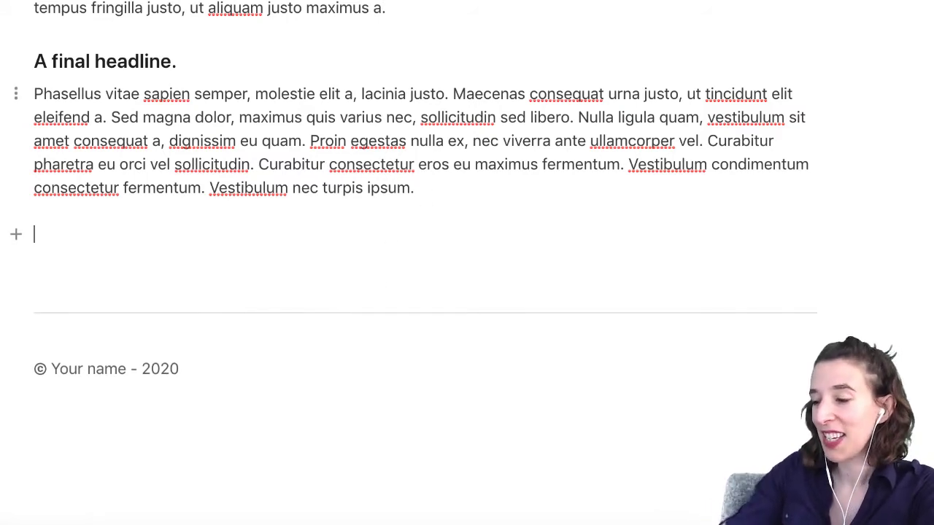
{"action": "type", "text": "/lin"}
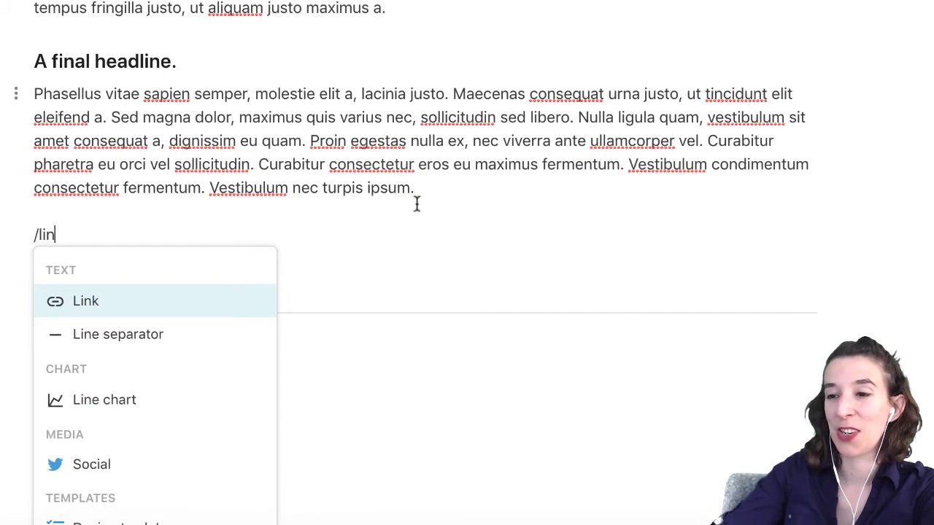
{"action": "left_click", "coordinate": [162, 336]}
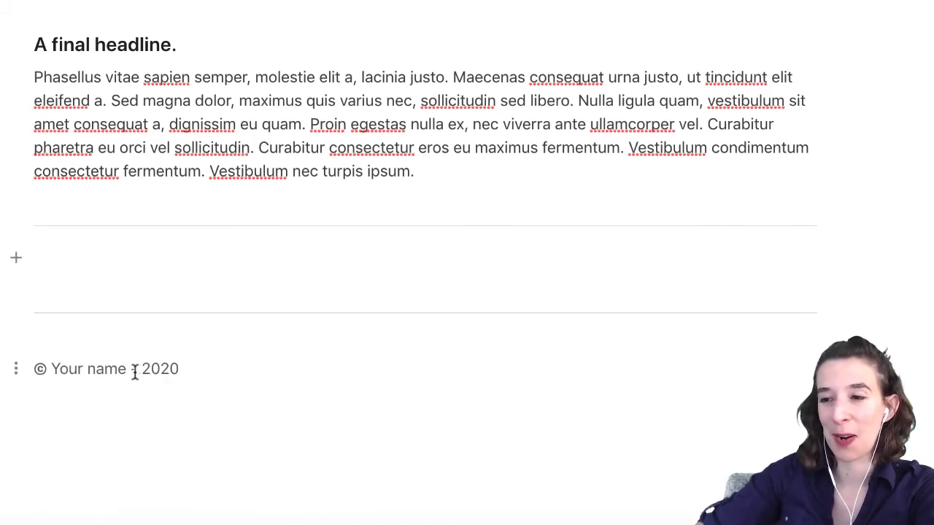
{"action": "triple_click", "coordinate": [98, 373]}
{"action": "key", "text": "BackSpace"}
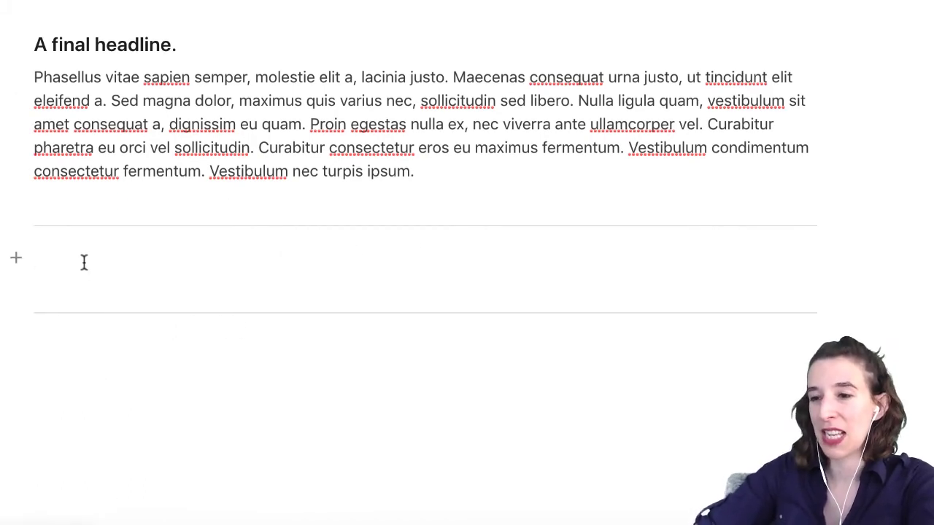
{"action": "key", "text": "ctrl+z"}
{"action": "key", "text": "Delete"}
Step: Check the Subscribers email table, then go to the Product Manager Example page
{"action": "scroll", "coordinate": [264, 248], "scroll_direction": "up", "scroll_amount": 12}
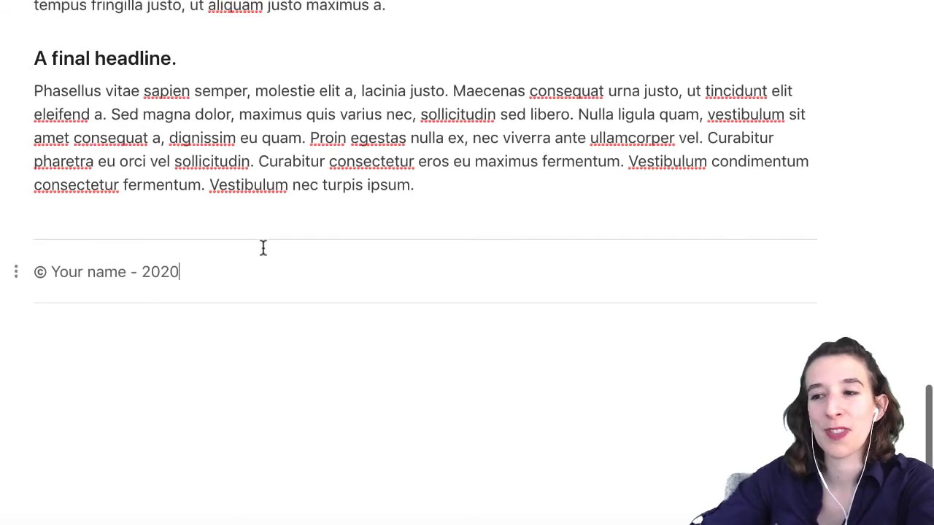
{"action": "scroll", "coordinate": [263, 251], "scroll_direction": "up", "scroll_amount": 10}
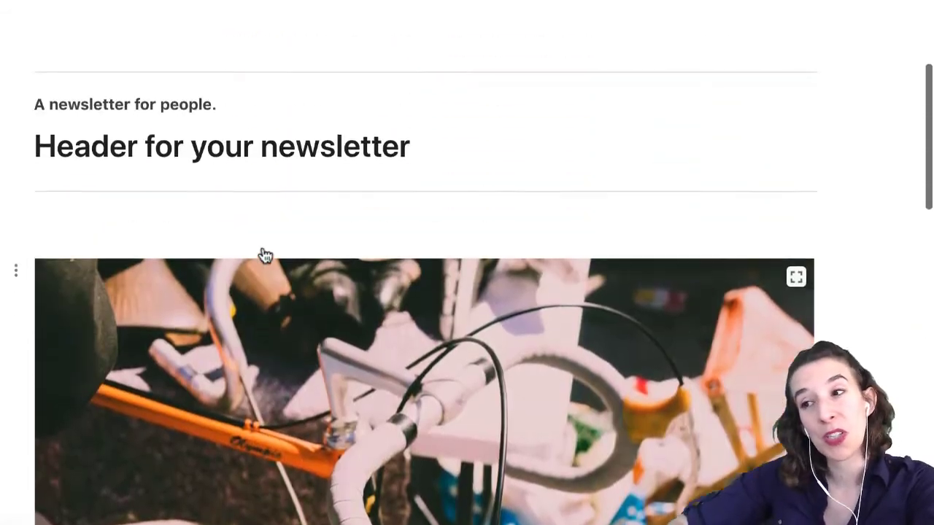
{"action": "left_click", "coordinate": [13, 131]}
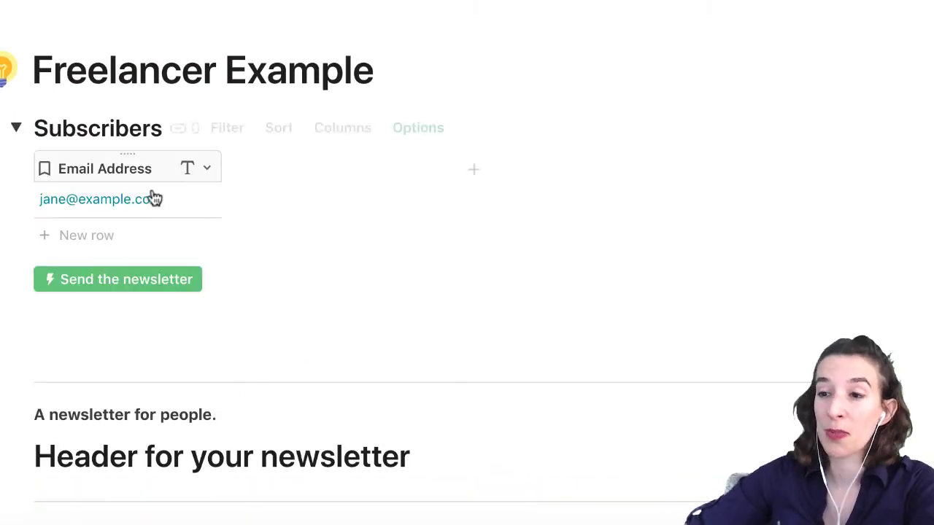
{"action": "left_click", "coordinate": [14, 129]}
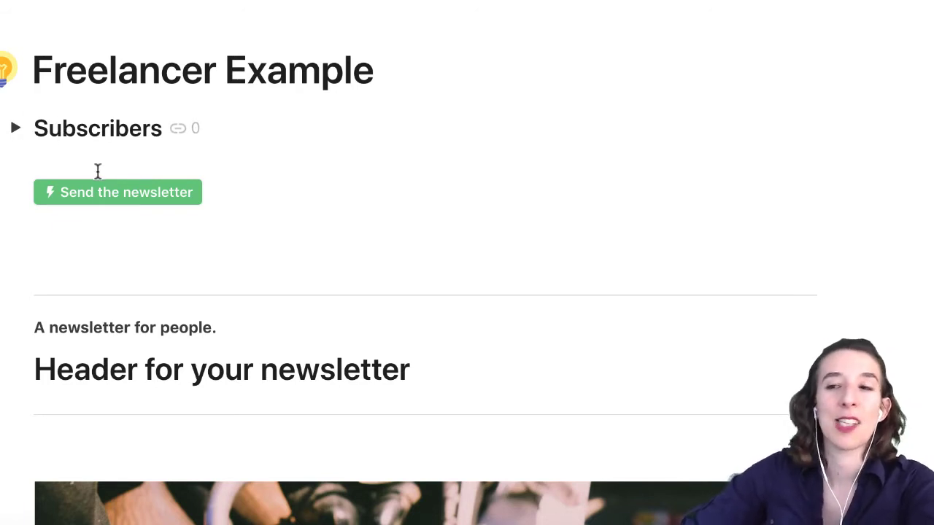
{"action": "scroll", "coordinate": [200, 383], "scroll_direction": "down", "scroll_amount": 4}
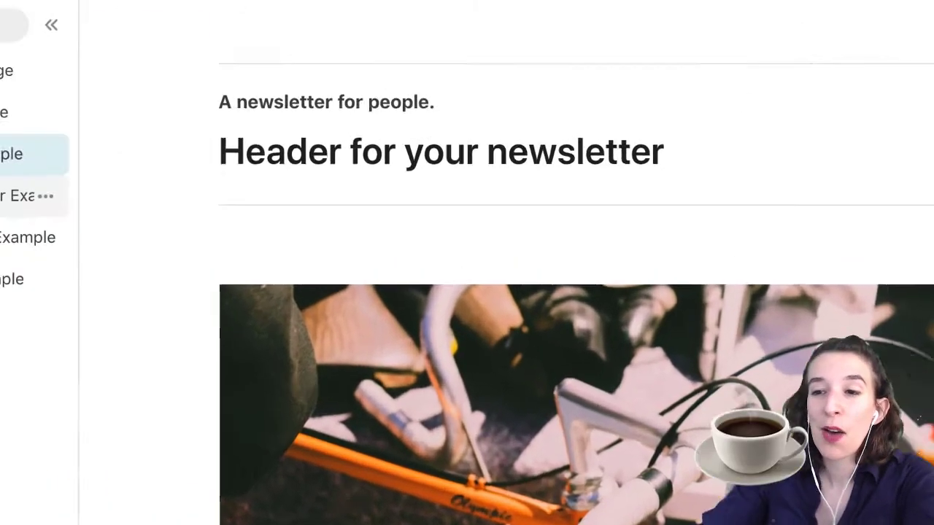
{"action": "left_click", "coordinate": [29, 152]}
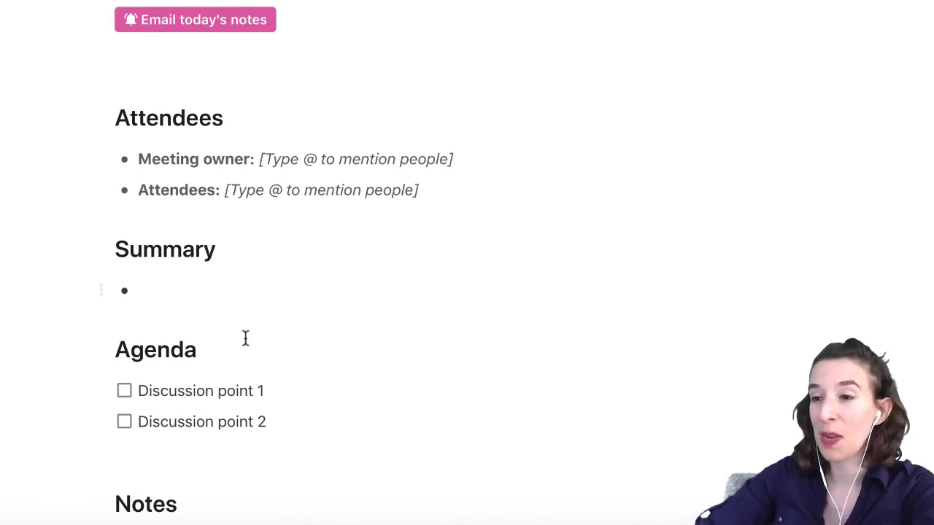
Step: Review the Teammates table and the Email today's notes button's Gmail: Send email settings
{"action": "scroll", "coordinate": [304, 468], "scroll_direction": "down", "scroll_amount": 3}
{"action": "scroll", "coordinate": [298, 471], "scroll_direction": "up", "scroll_amount": 6}
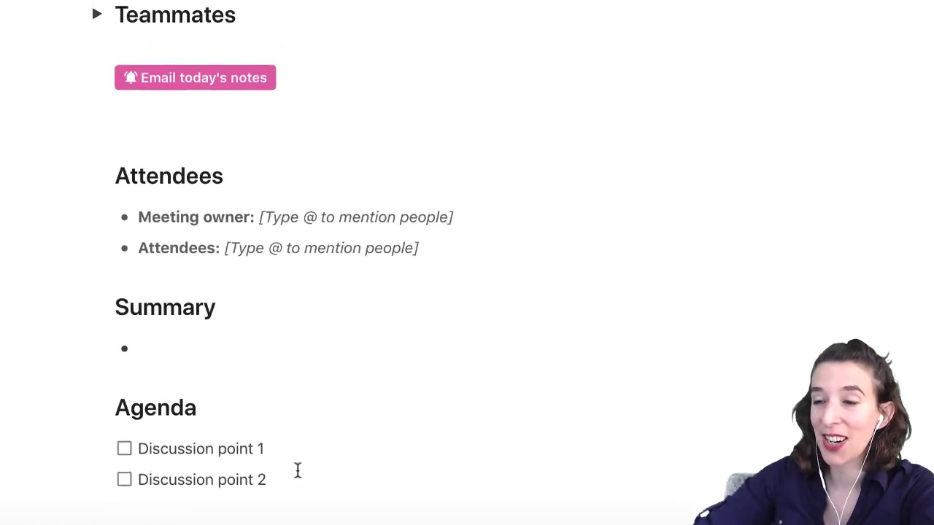
{"action": "left_click", "coordinate": [97, 141]}
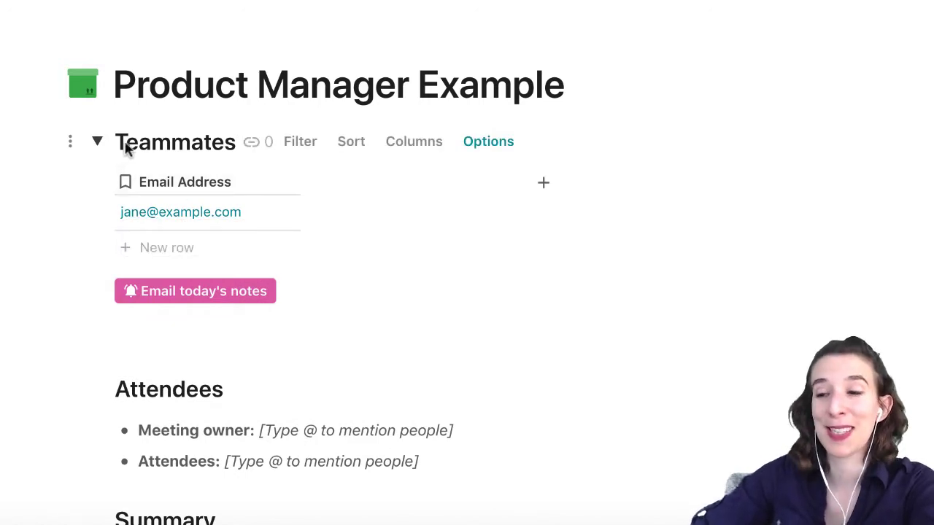
{"action": "left_click", "coordinate": [97, 142]}
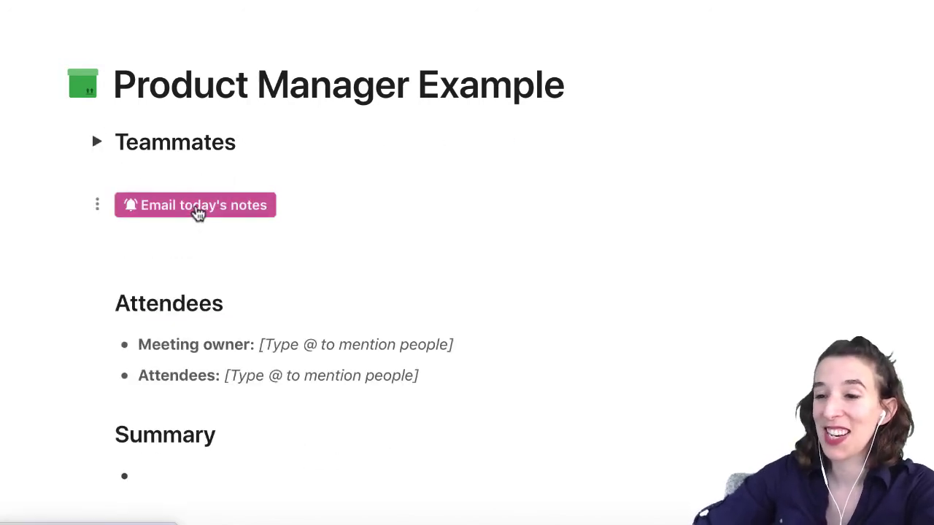
{"action": "left_click", "coordinate": [198, 211]}
{"action": "scroll", "coordinate": [250, 380], "scroll_direction": "down", "scroll_amount": 5}
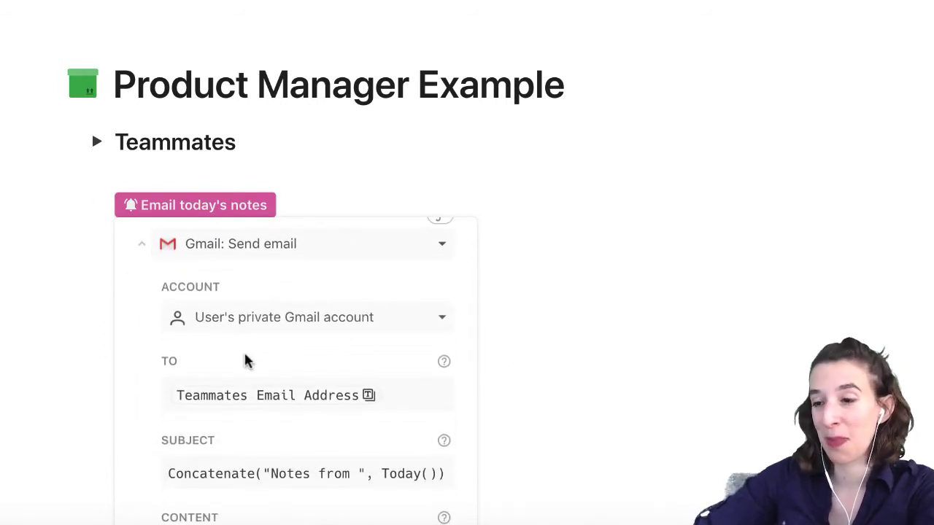
{"action": "scroll", "coordinate": [248, 358], "scroll_direction": "down", "scroll_amount": 2}
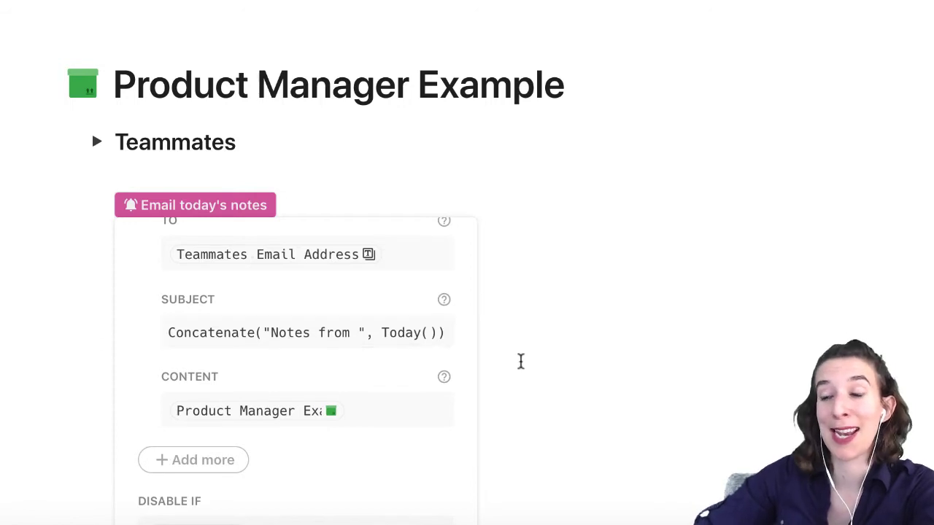
{"action": "left_click", "coordinate": [573, 415]}
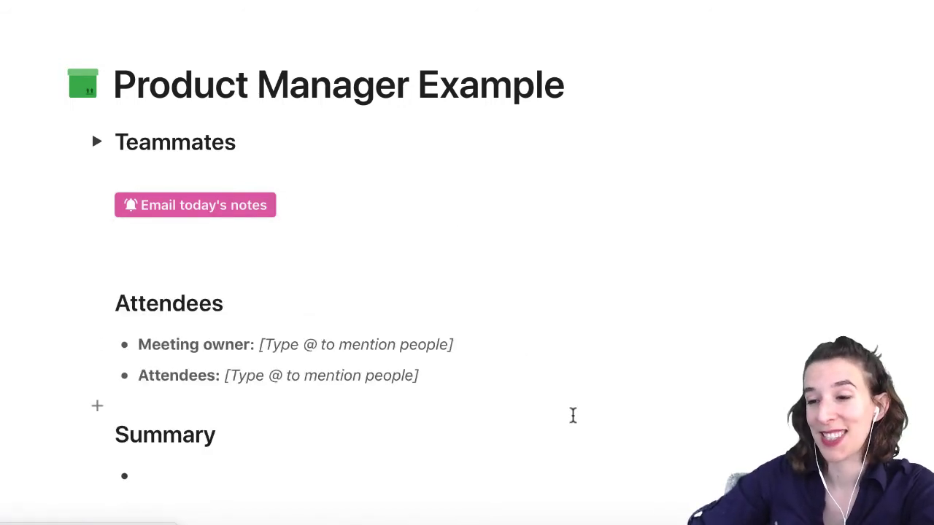
{"action": "scroll", "coordinate": [500, 309], "scroll_direction": "down", "scroll_amount": 3}
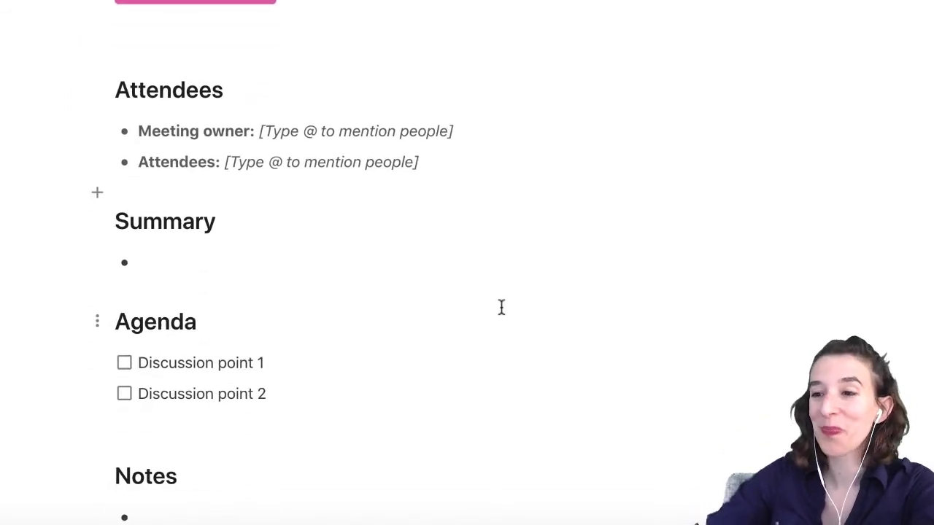
{"action": "scroll", "coordinate": [501, 307], "scroll_direction": "up", "scroll_amount": 5}
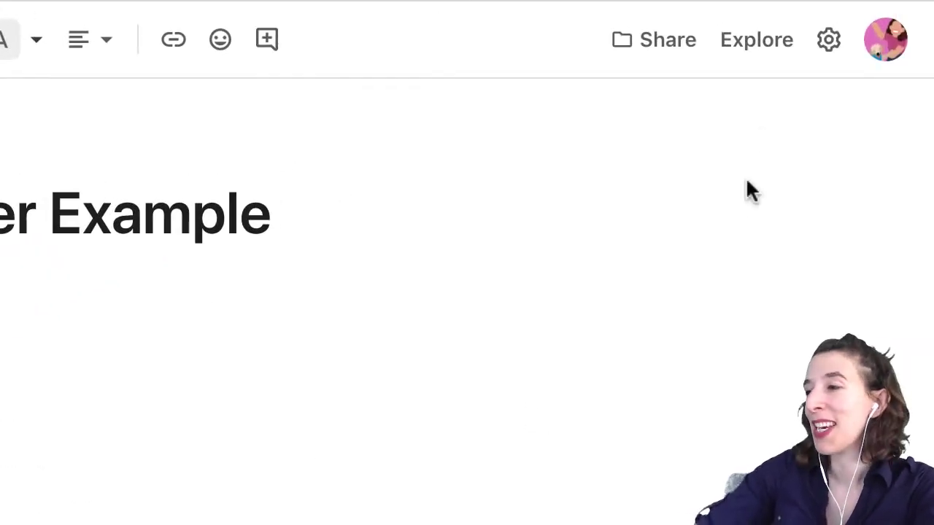
Step: Add a time-based automation rule that runs weekly on Monday at 11:00 AM
{"action": "left_click", "coordinate": [820, 45]}
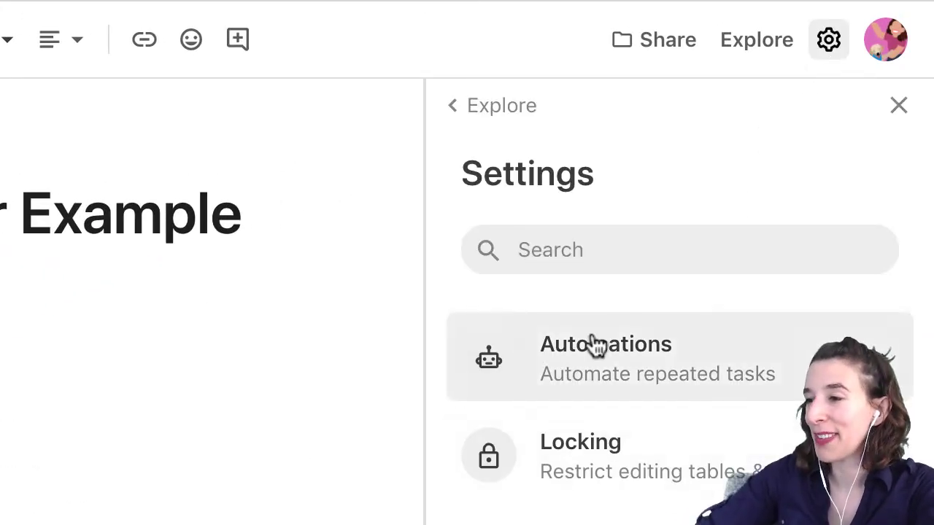
{"action": "left_click", "coordinate": [594, 347]}
{"action": "left_click", "coordinate": [559, 367]}
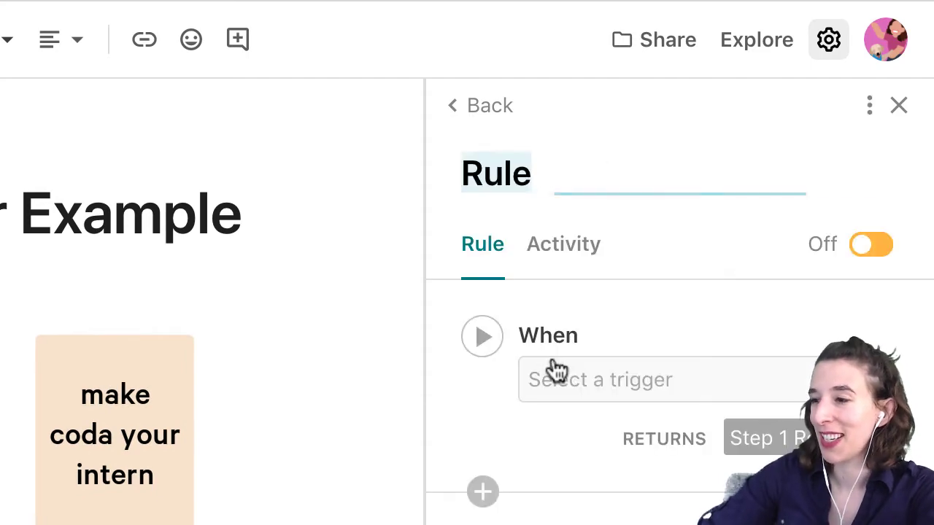
{"action": "left_click", "coordinate": [552, 379]}
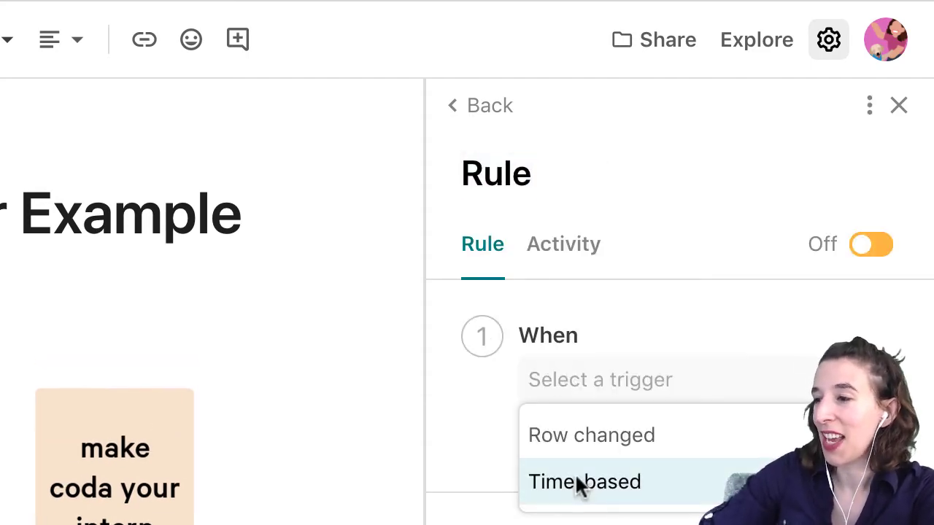
{"action": "left_click", "coordinate": [577, 482]}
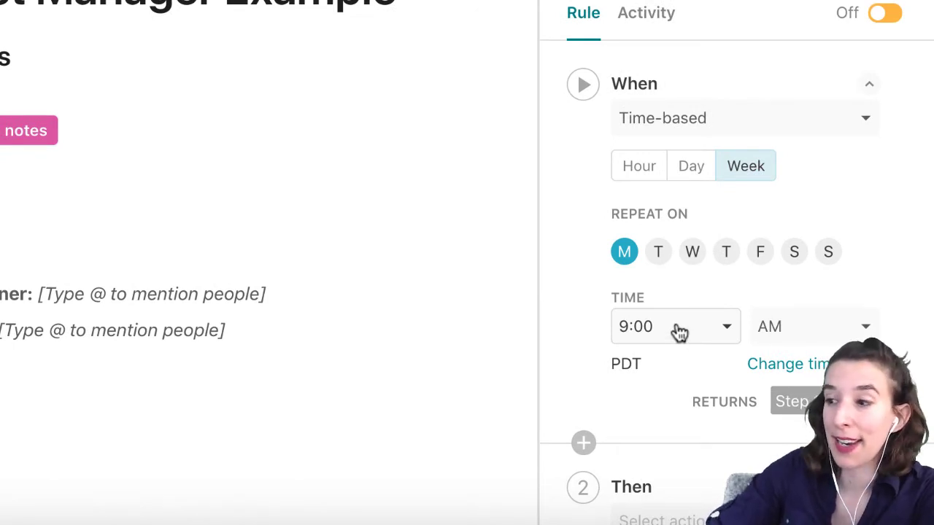
{"action": "left_click", "coordinate": [679, 332]}
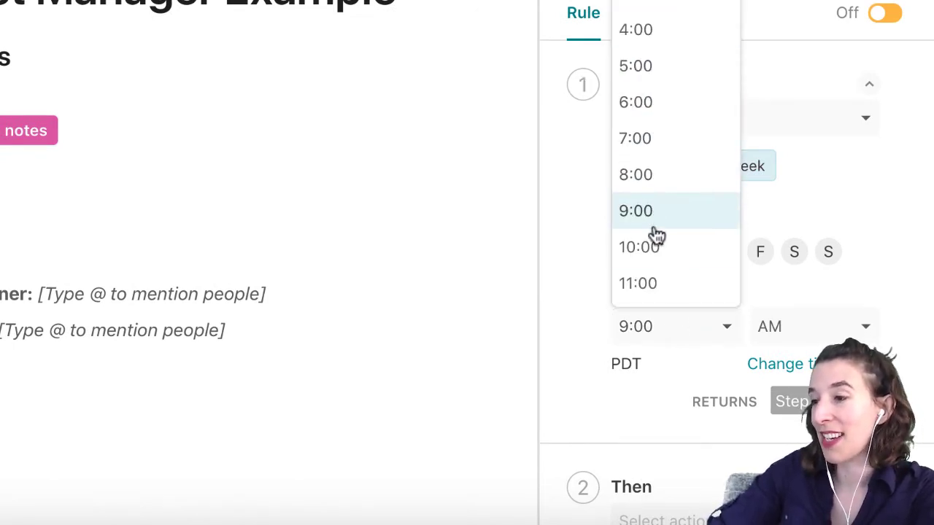
{"action": "left_click", "coordinate": [658, 283]}
Step: Set the rule's action to push the Email This Page 3 button
{"action": "scroll", "coordinate": [647, 421], "scroll_direction": "down", "scroll_amount": 3}
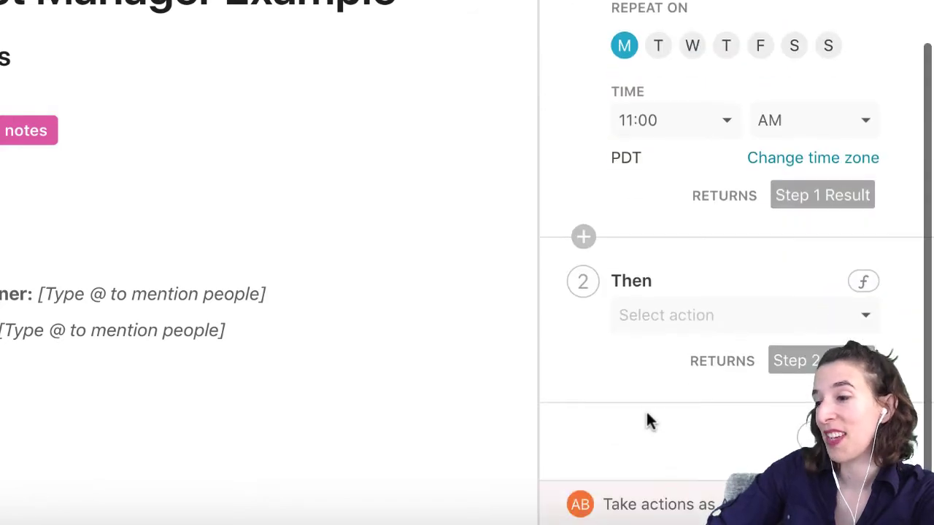
{"action": "left_click", "coordinate": [664, 321]}
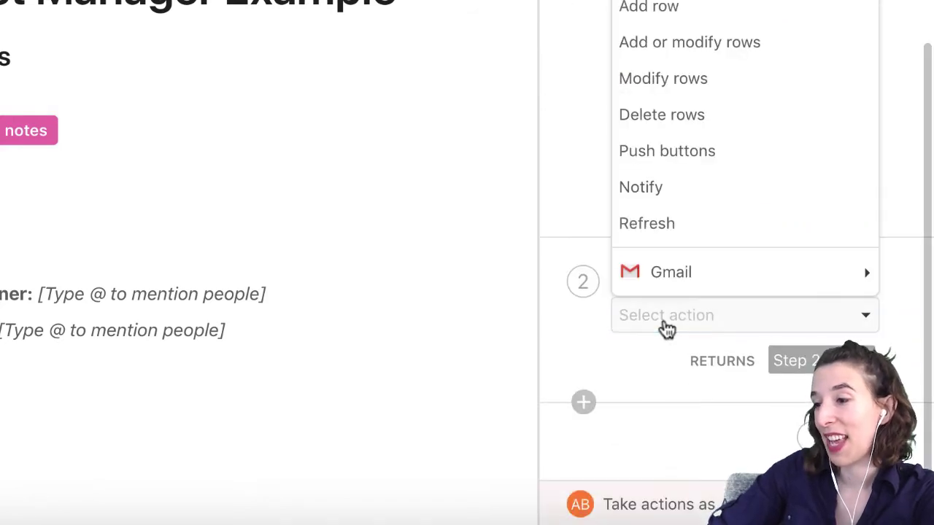
{"action": "left_click", "coordinate": [673, 149]}
{"action": "left_click", "coordinate": [691, 371]}
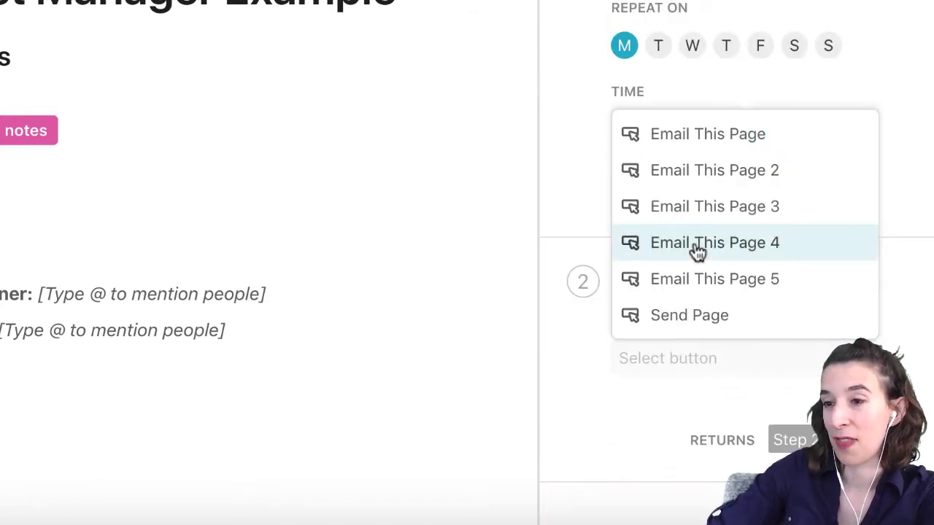
{"action": "left_click", "coordinate": [697, 211]}
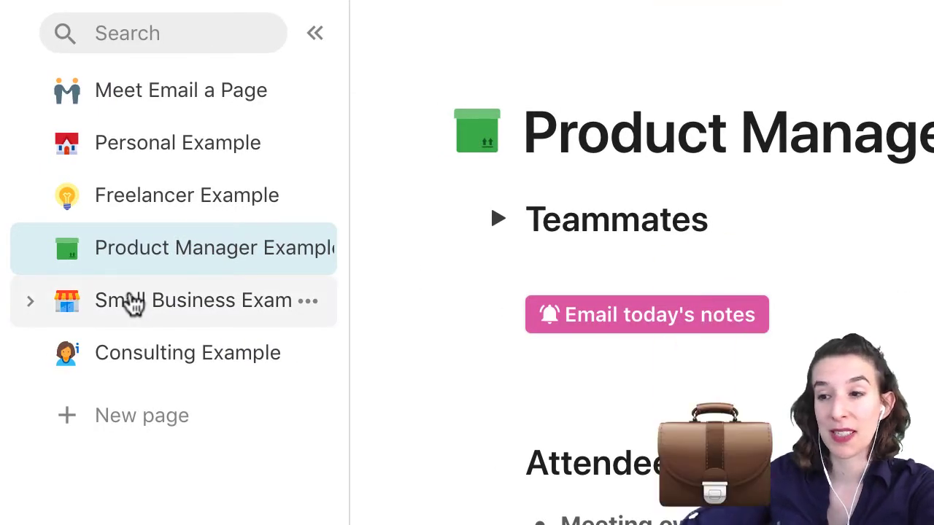
Step: On Small Business Example, inspect the Email certificate of completion button, then open the Certificate of Completion page
{"action": "left_click", "coordinate": [131, 302]}
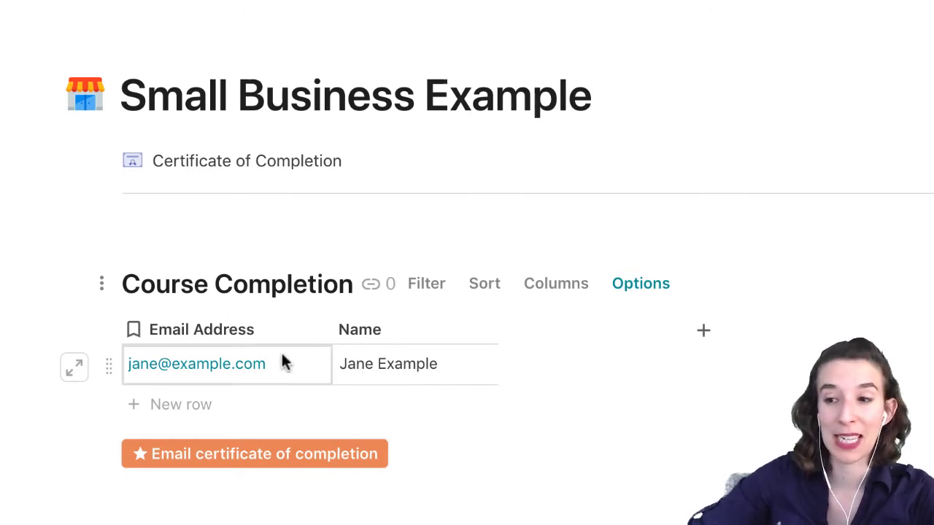
{"action": "right_click", "coordinate": [209, 464]}
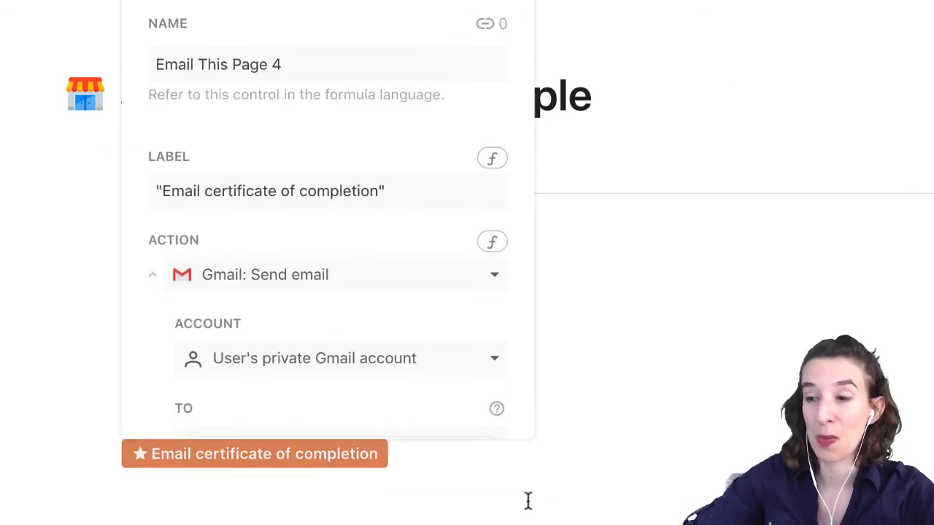
{"action": "scroll", "coordinate": [358, 372], "scroll_direction": "down", "scroll_amount": 5}
{"action": "scroll", "coordinate": [360, 373], "scroll_direction": "down", "scroll_amount": 2}
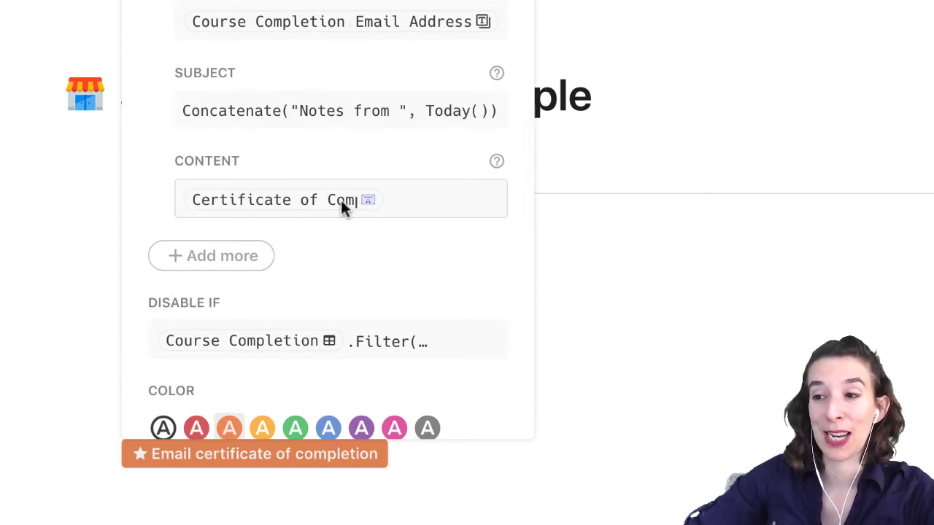
{"action": "left_click", "coordinate": [94, 369]}
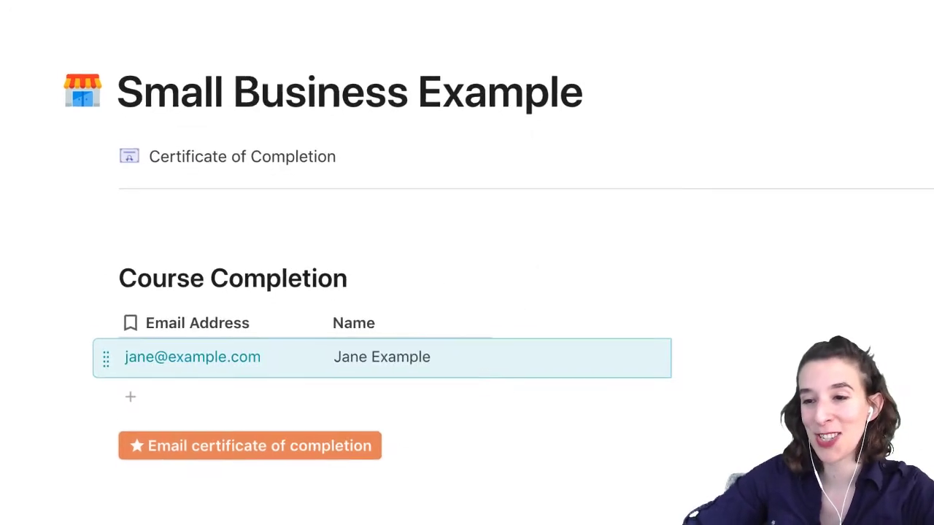
{"action": "left_click", "coordinate": [190, 155]}
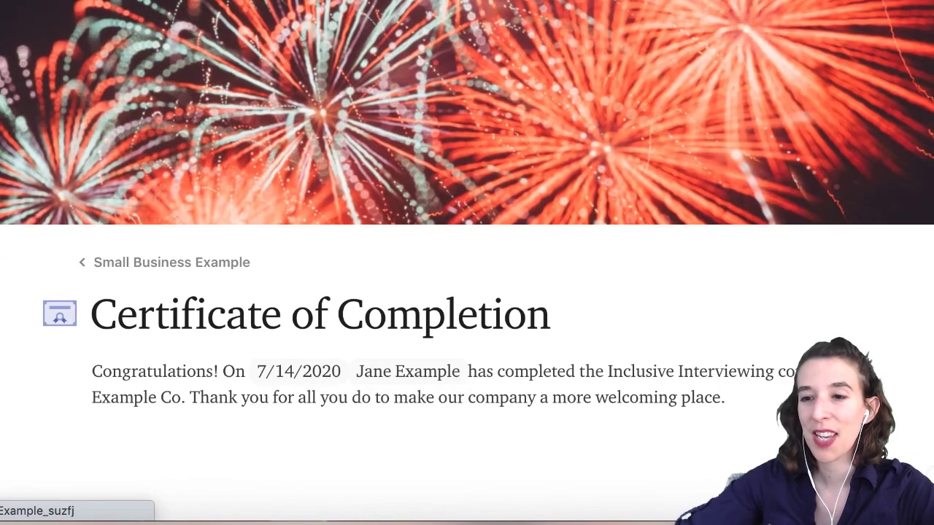
Step: Jump to the Consulting Example page with the keyboard page-navigation shortcut
{"action": "key", "text": "super+bracketleft"}
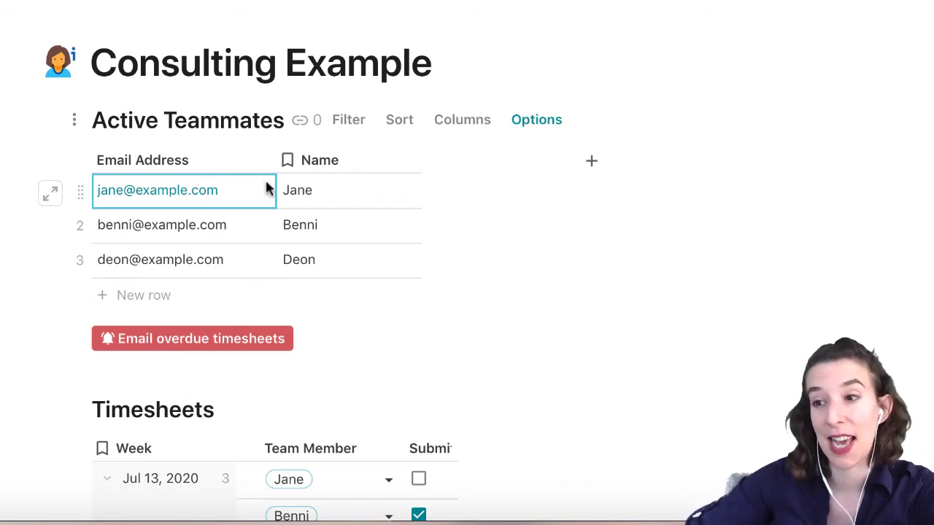
Step: Change the button's Subject formula from "Notes from " to "Timesheets due " before Today()
{"action": "right_click", "coordinate": [170, 345]}
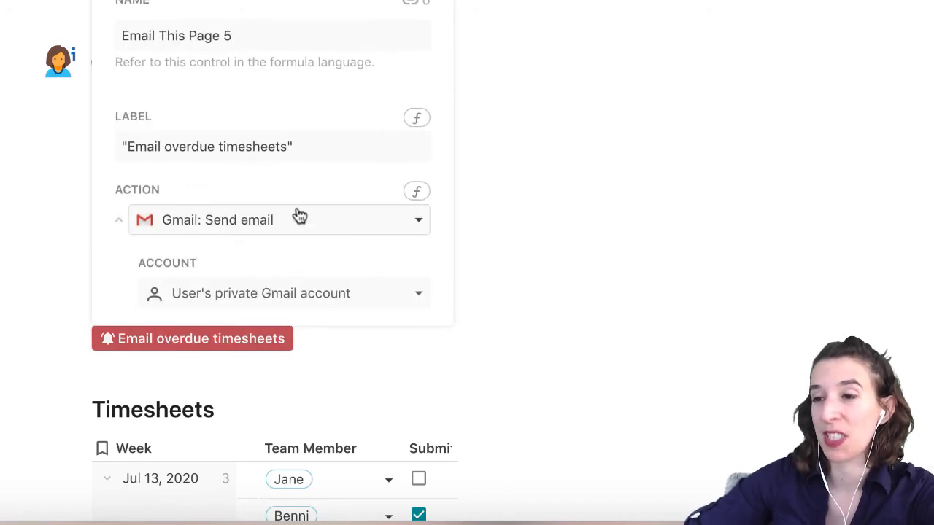
{"action": "scroll", "coordinate": [299, 215], "scroll_direction": "down", "scroll_amount": 3}
{"action": "scroll", "coordinate": [299, 214], "scroll_direction": "down", "scroll_amount": 2}
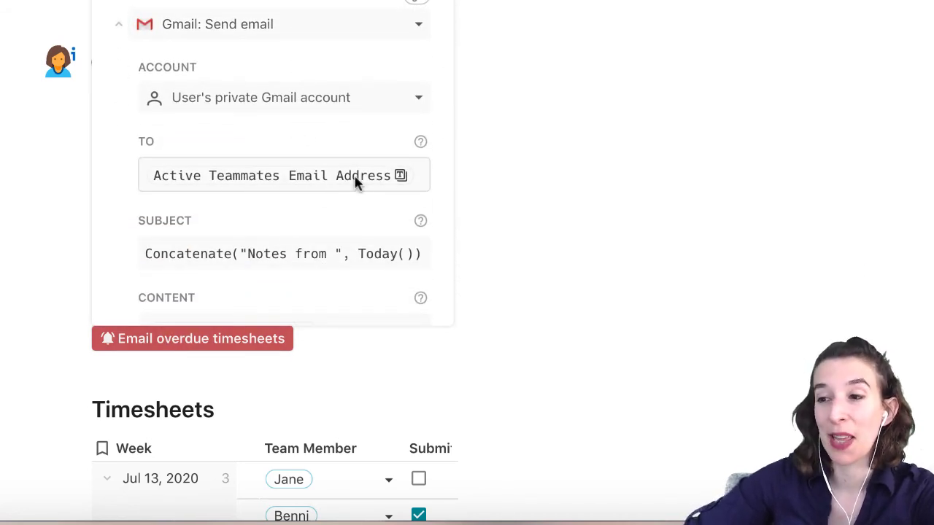
{"action": "scroll", "coordinate": [284, 266], "scroll_direction": "down", "scroll_amount": 2}
{"action": "scroll", "coordinate": [288, 241], "scroll_direction": "up", "scroll_amount": 1}
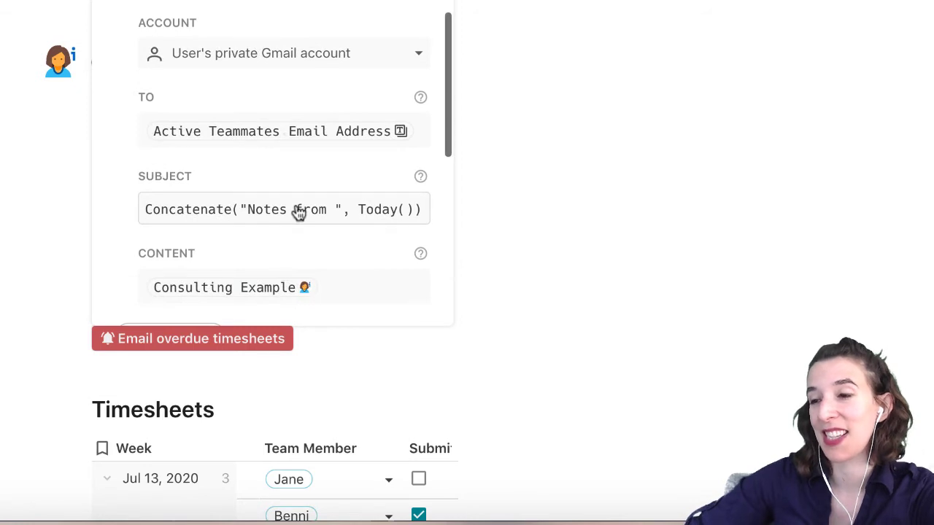
{"action": "left_click", "coordinate": [299, 213]}
{"action": "mouse_move", "coordinate": [339, 207]}
{"action": "left_mouse_down"}
{"action": "mouse_move", "coordinate": [288, 208]}
{"action": "mouse_move", "coordinate": [321, 208]}
{"action": "left_mouse_up"}
{"action": "type", "text": "Timesheets due"}
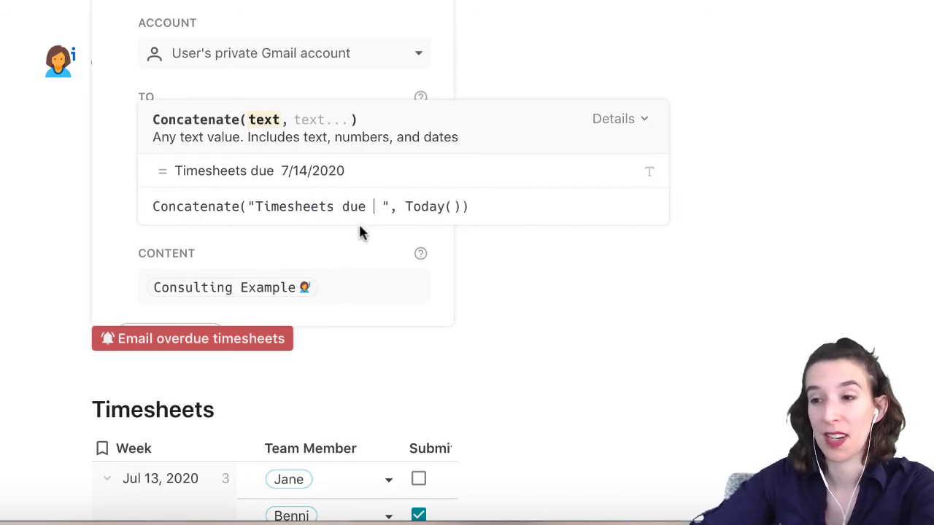
{"action": "left_click", "coordinate": [256, 255]}
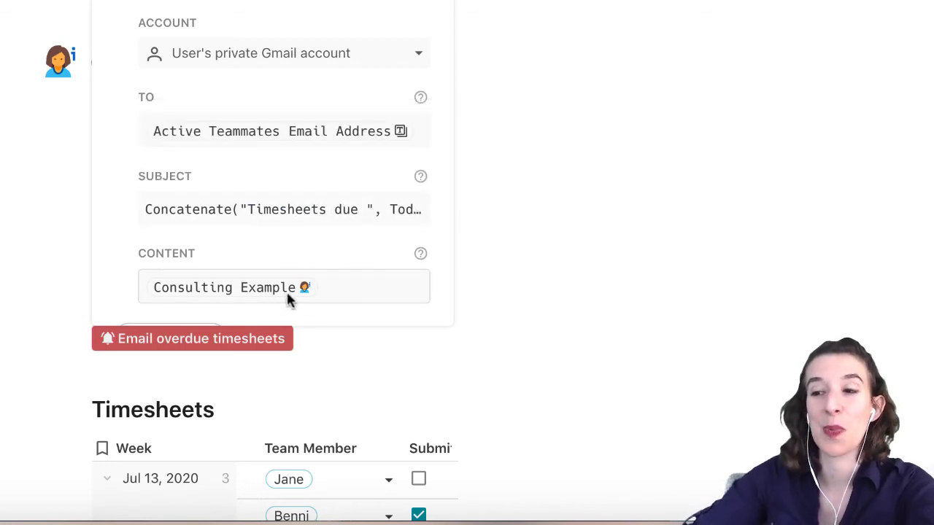
Step: Close the button settings and review the Timesheets table below the button
{"action": "scroll", "coordinate": [350, 273], "scroll_direction": "down", "scroll_amount": 1}
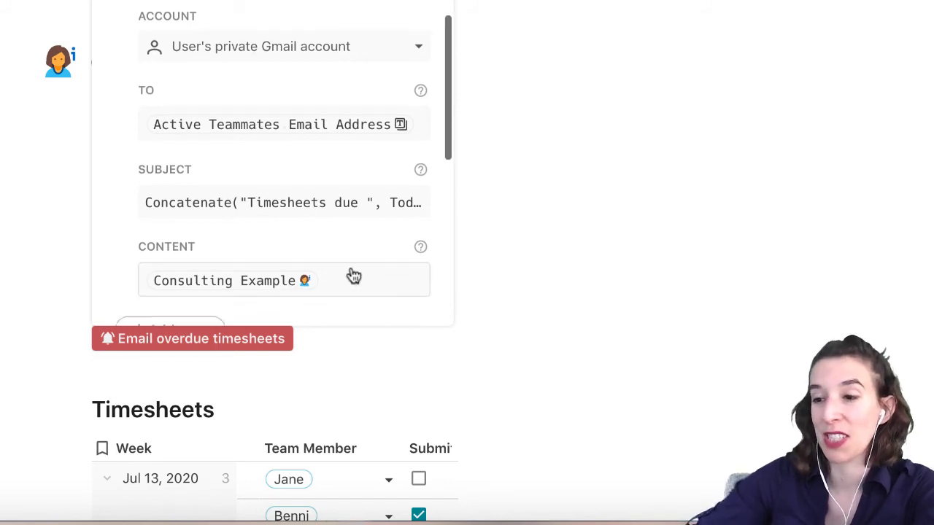
{"action": "left_click", "coordinate": [547, 378]}
{"action": "scroll", "coordinate": [546, 379], "scroll_direction": "down", "scroll_amount": 6}
{"action": "scroll", "coordinate": [546, 378], "scroll_direction": "down", "scroll_amount": 3}
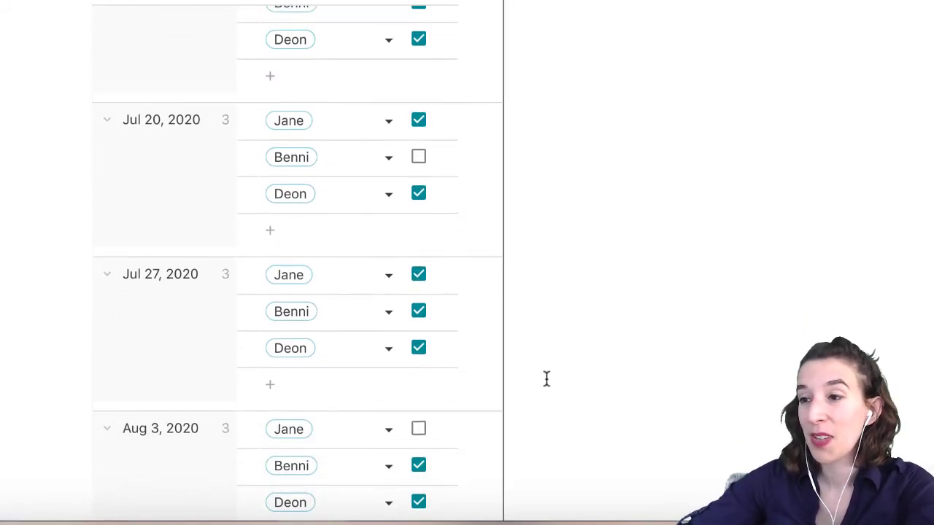
{"action": "scroll", "coordinate": [546, 378], "scroll_direction": "up", "scroll_amount": 1}
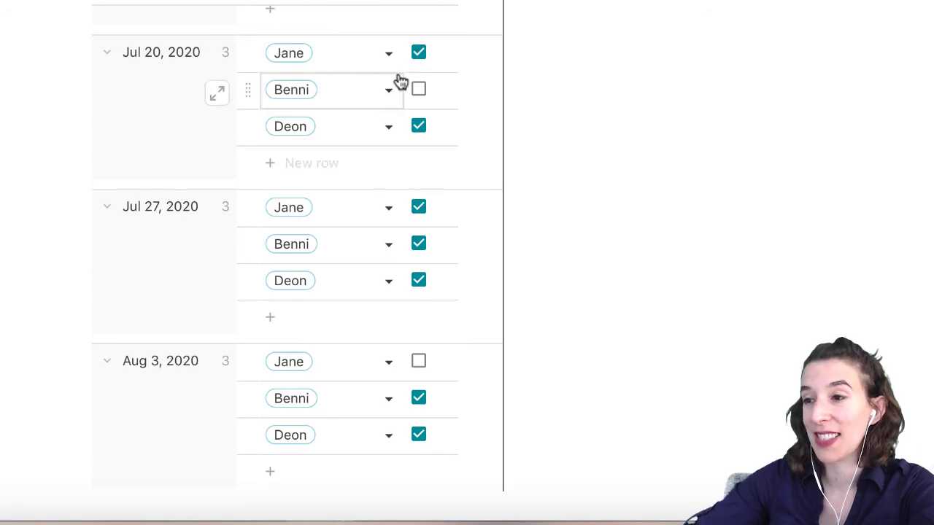
{"action": "scroll", "coordinate": [381, 235], "scroll_direction": "up", "scroll_amount": 3}
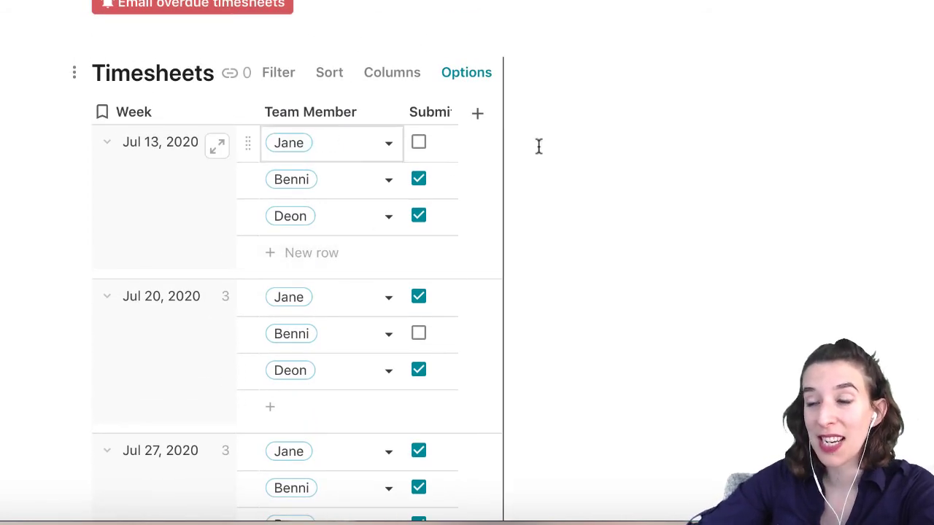